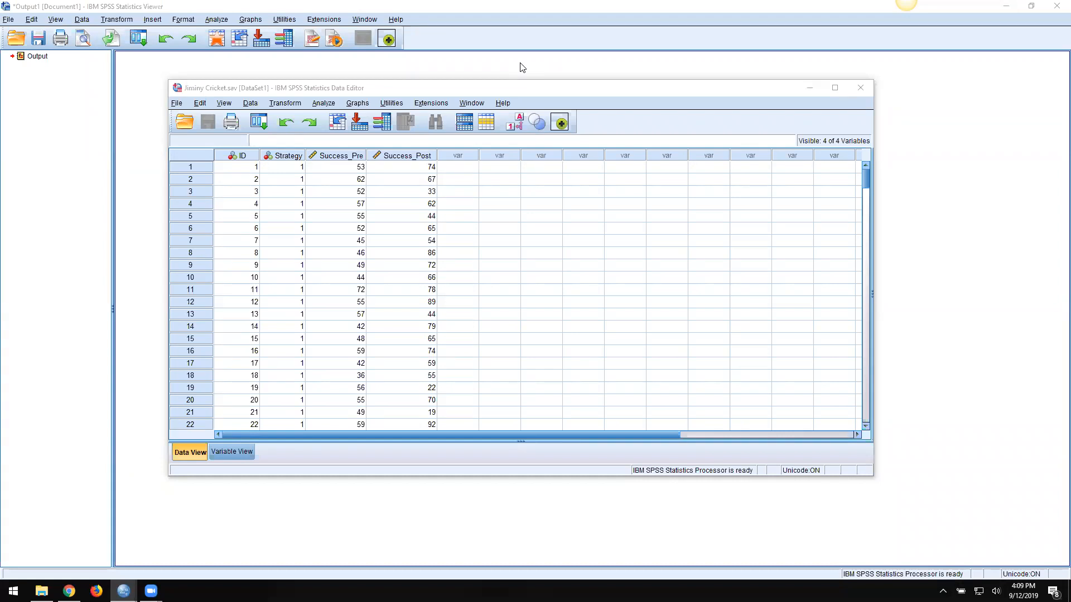
Open the Frequencies analysis for the Jiminy Cricket data and remove Success_Pre and Success_Post from the variables to analyze
click(231, 90)
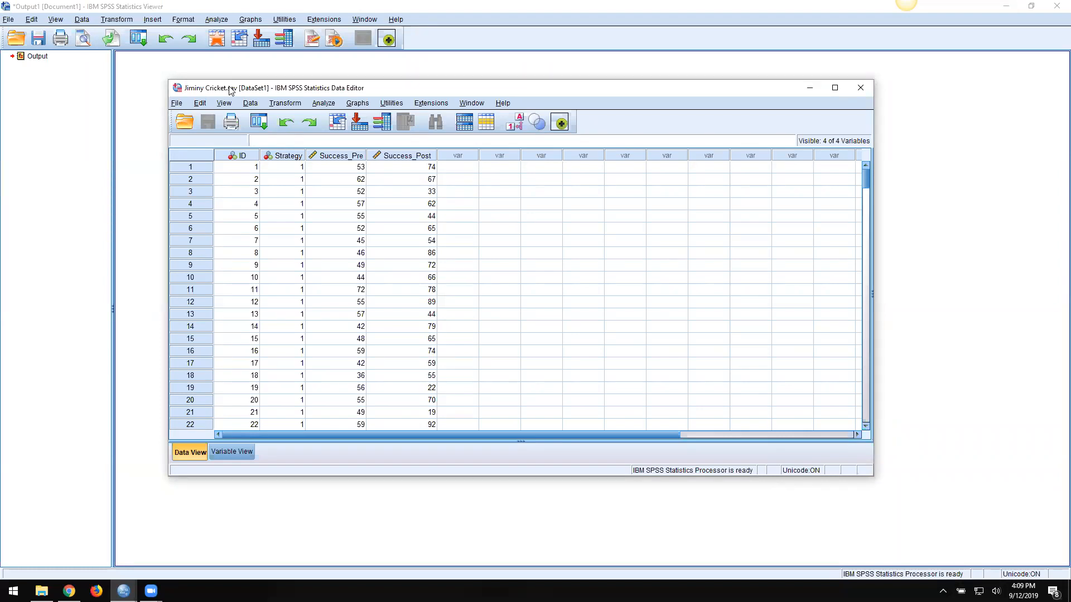
click(323, 103)
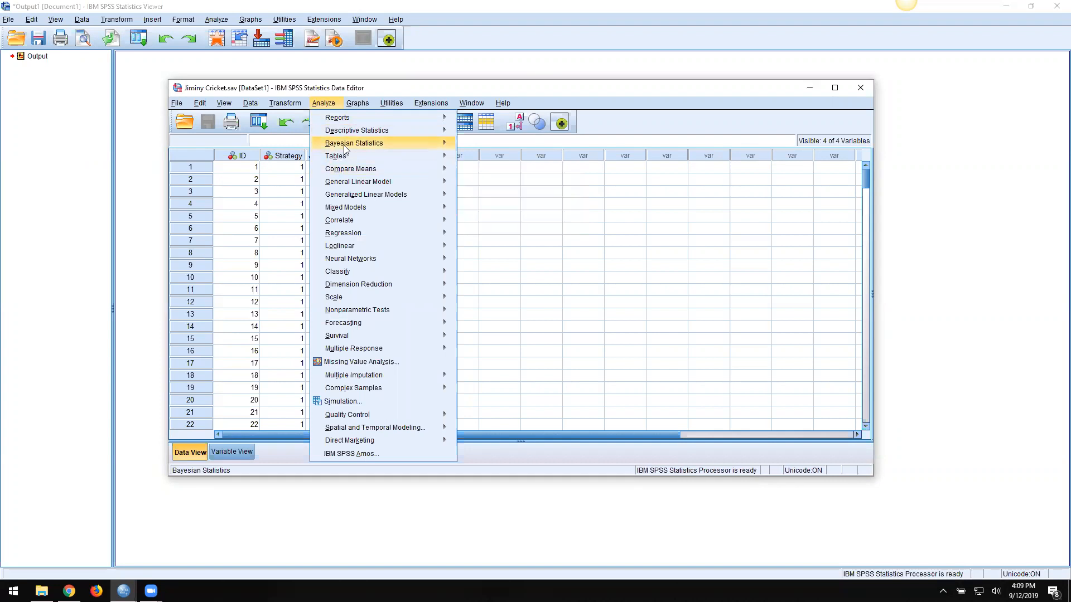
mouse_move(352, 130)
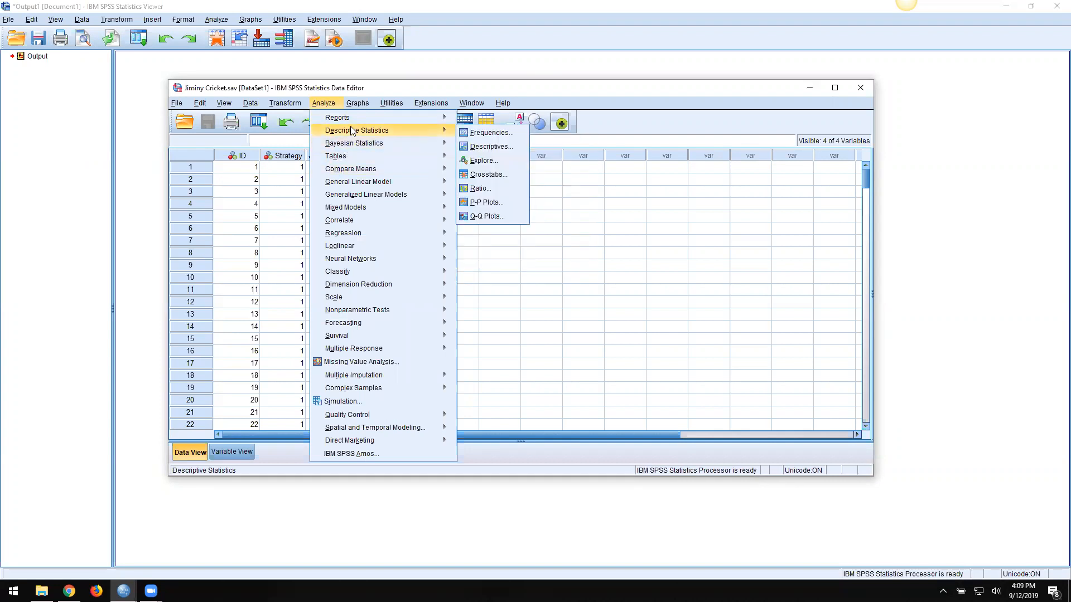
click(491, 133)
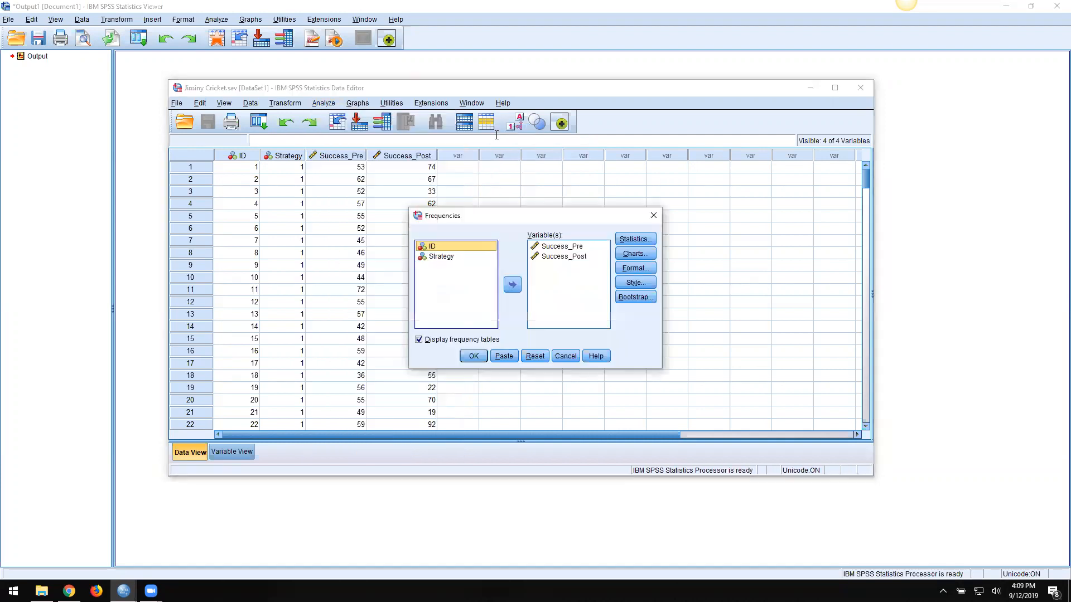
click(559, 249)
shift+click(555, 258)
click(512, 285)
Select both Success_Pre and Success_Post in the source list and display the variables by their labels
click(447, 276)
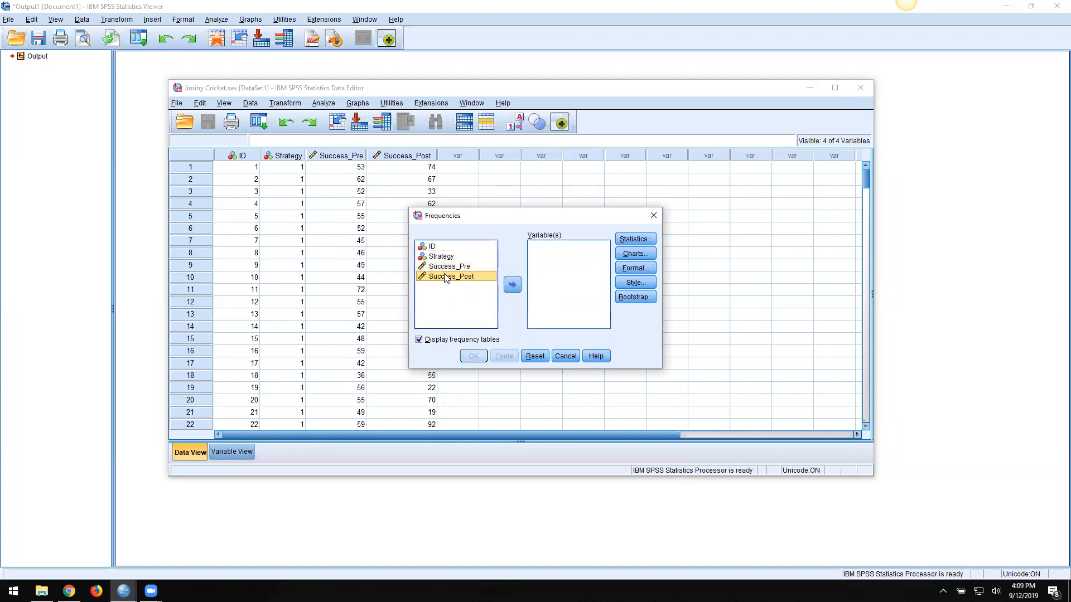
click(446, 269)
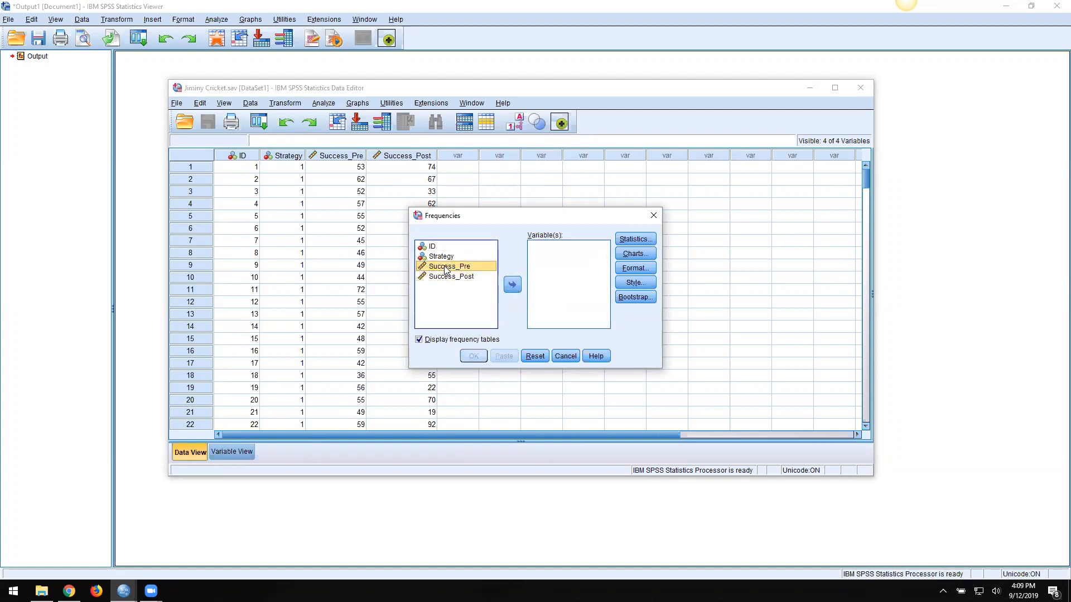
shift+click(442, 277)
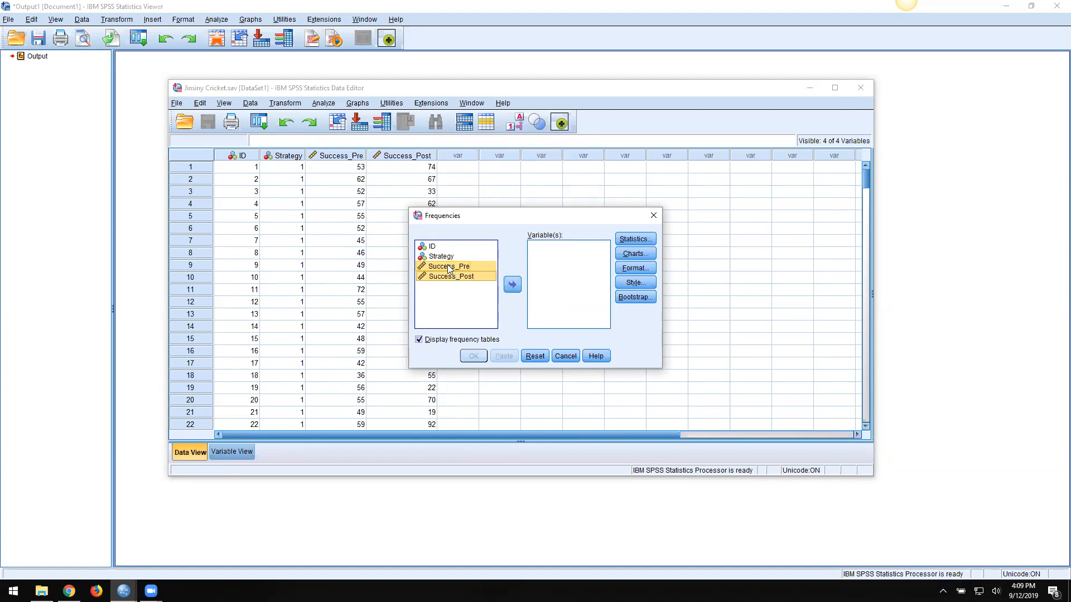
right_click(449, 269)
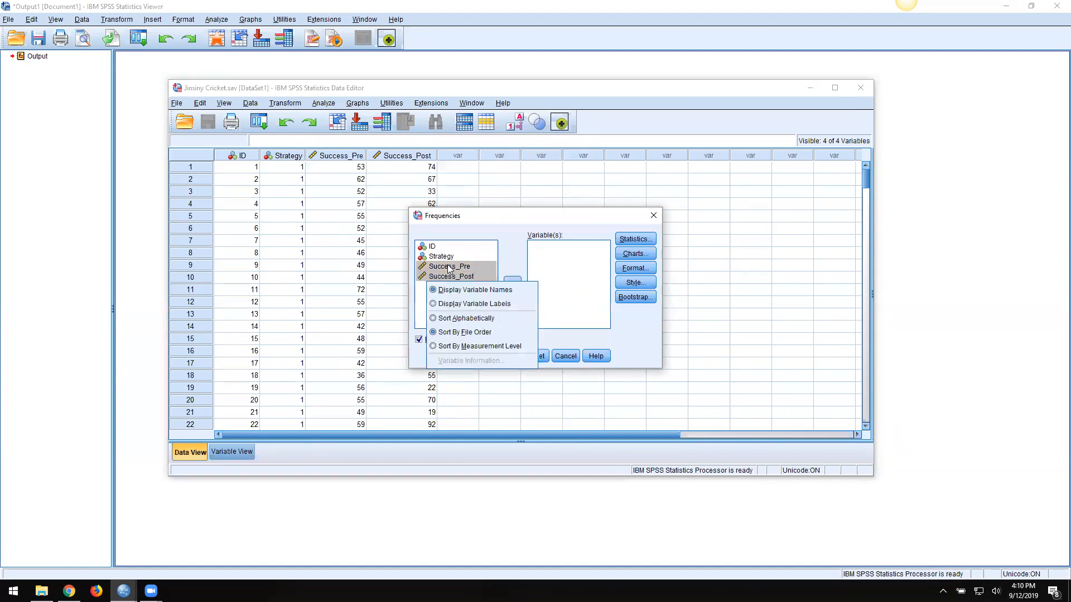
click(462, 303)
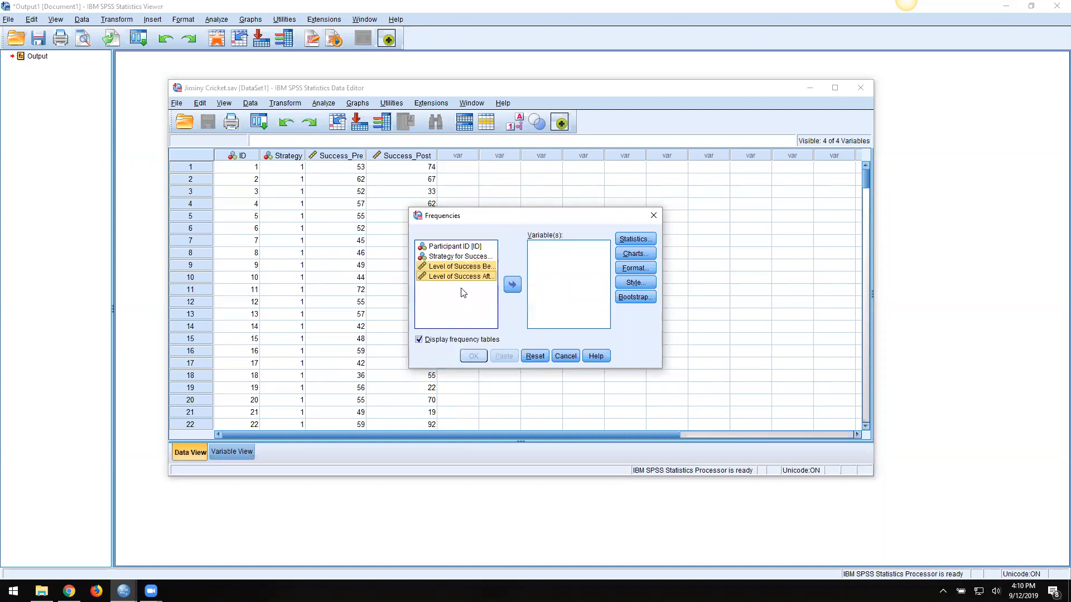
Switch the source variable list to variable names and back to variable labels
right_click(459, 272)
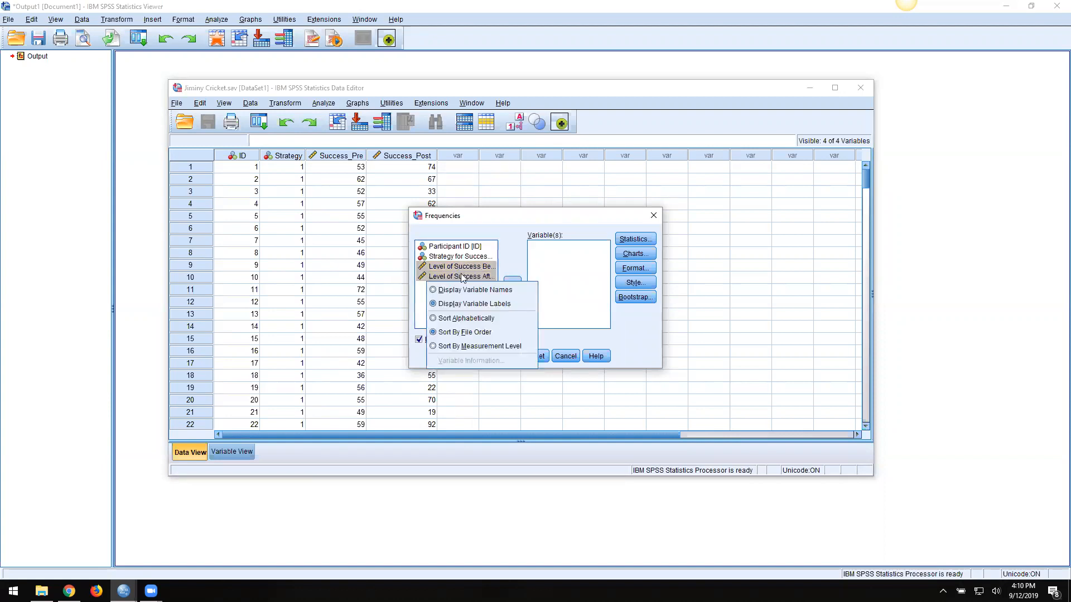
click(466, 285)
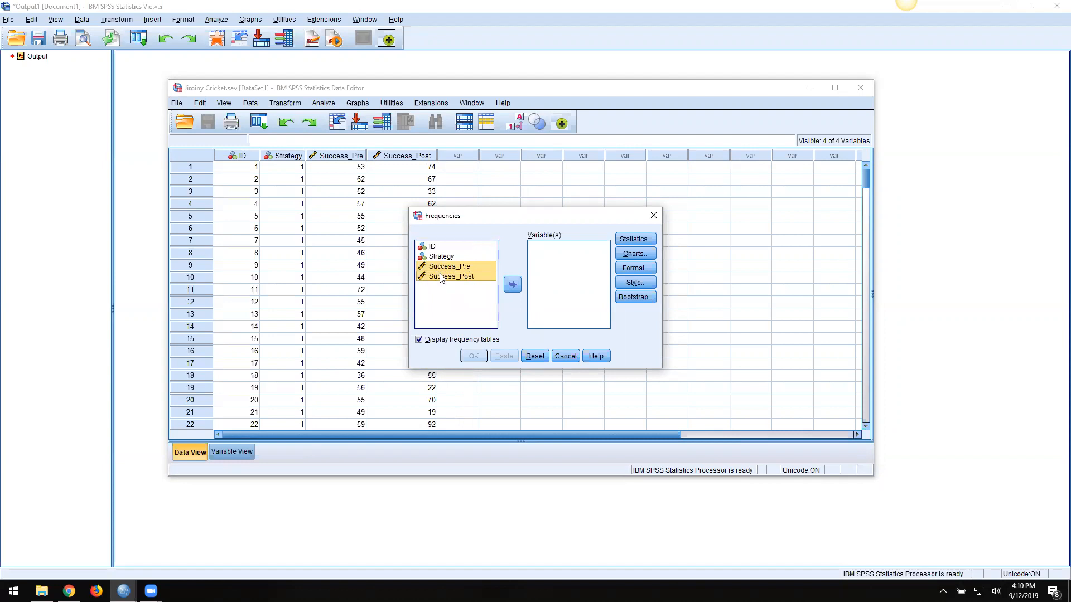
right_click(462, 277)
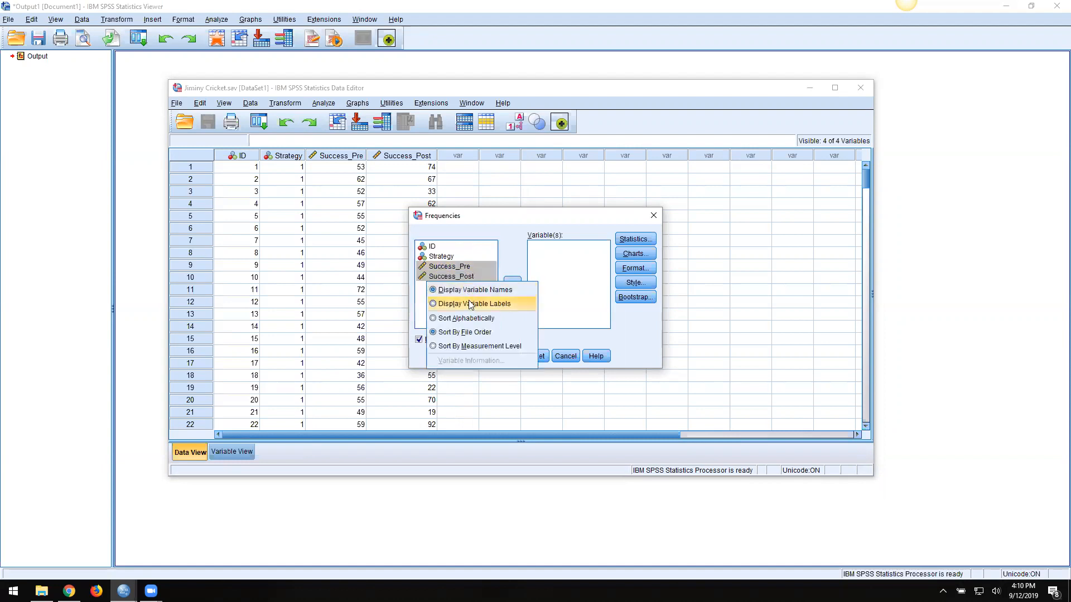
click(468, 302)
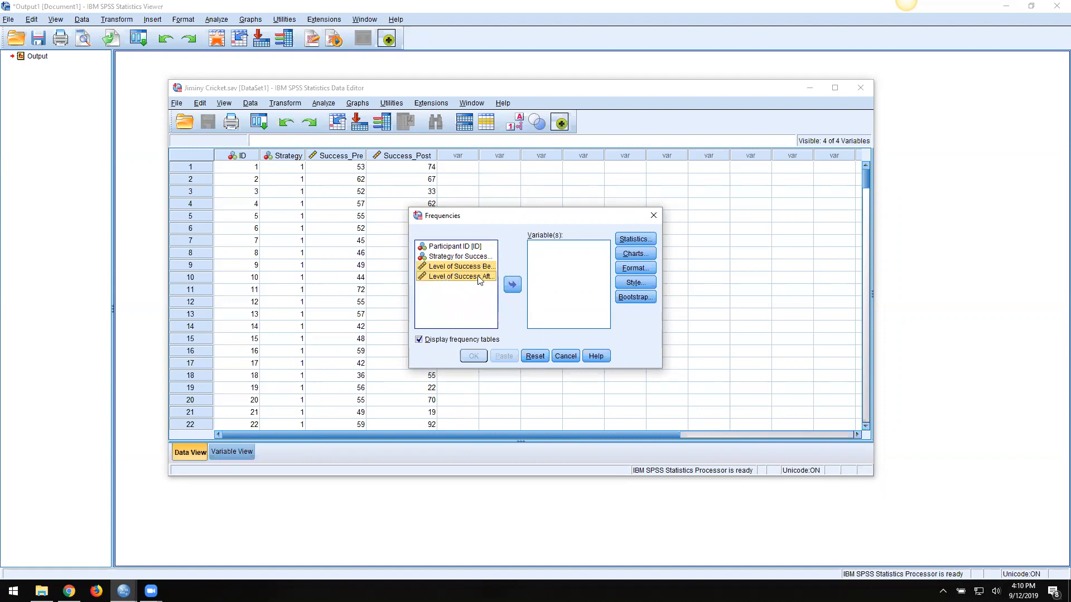
Display the source list by variable names and add Success_Pre and Success_Post to the variables to analyze
right_click(457, 278)
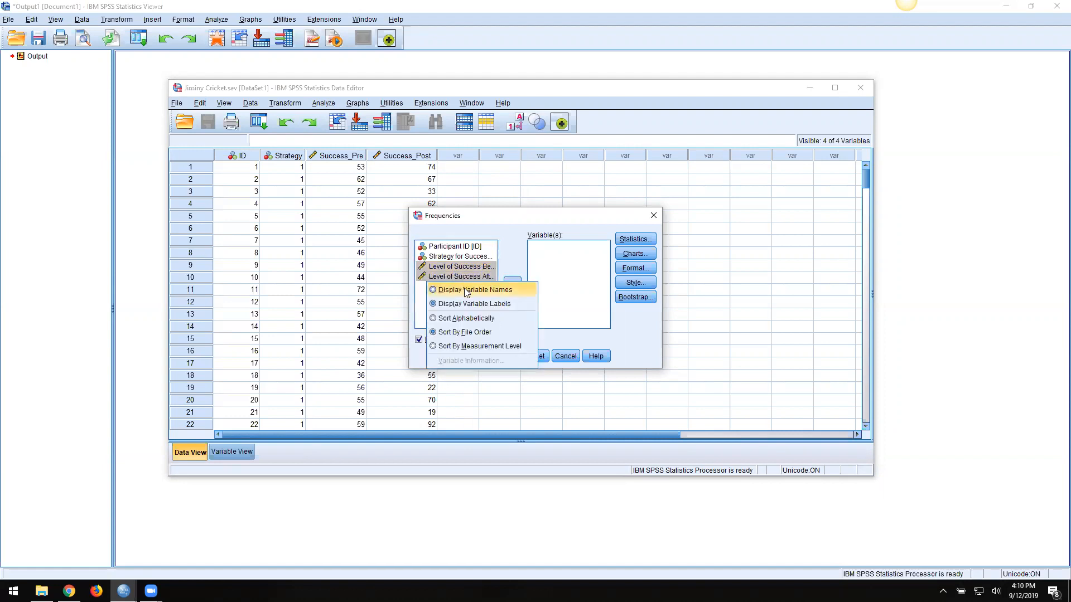
click(465, 290)
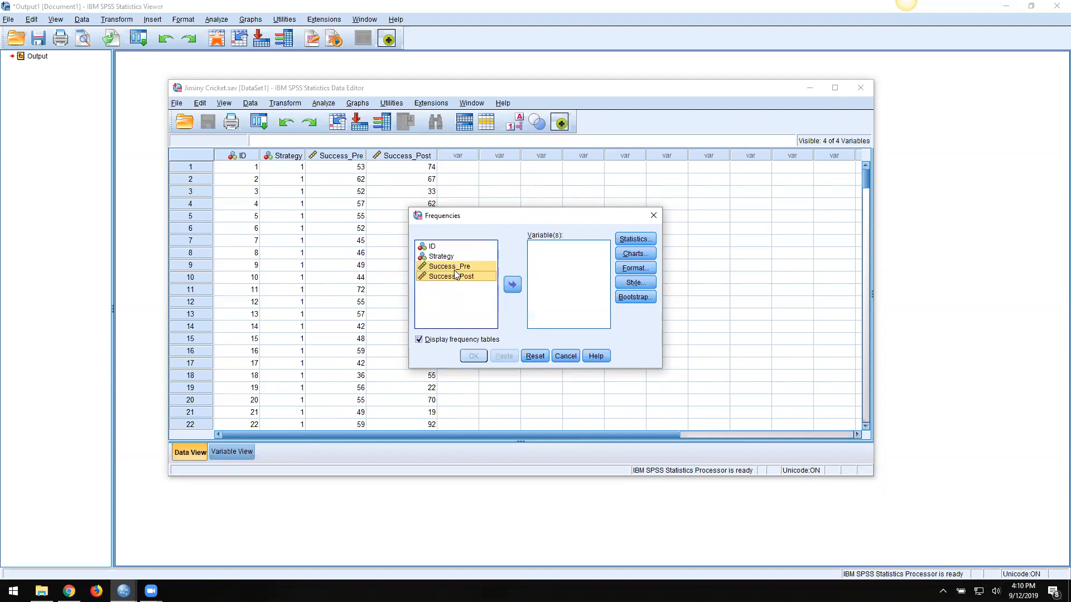
click(514, 289)
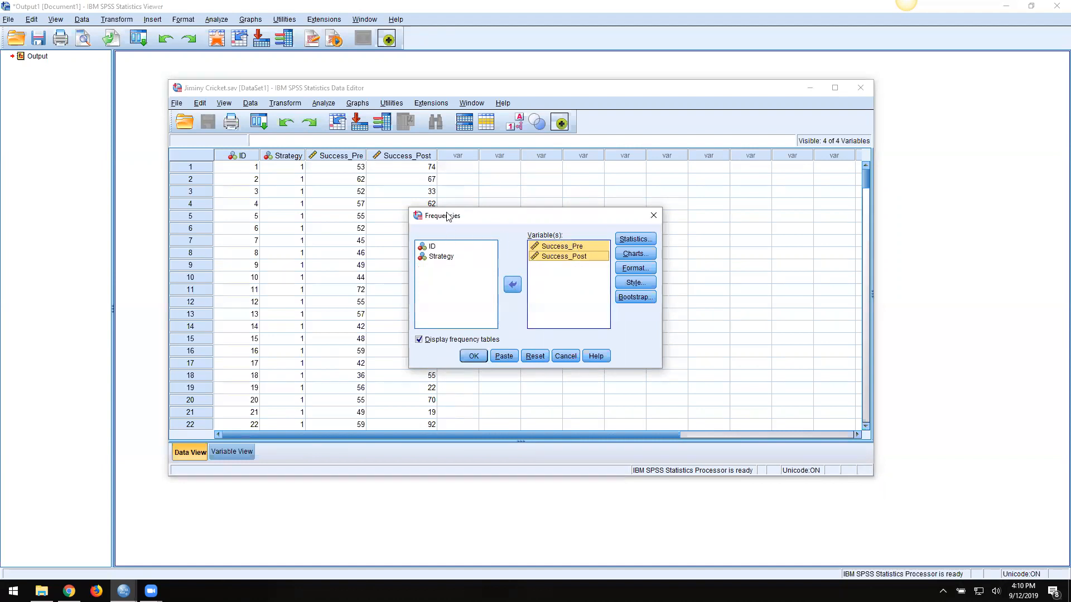
Clear the mean, median, skewness, kurtosis, minimum, maximum and standard deviation options in the Frequencies statistics settings
click(640, 240)
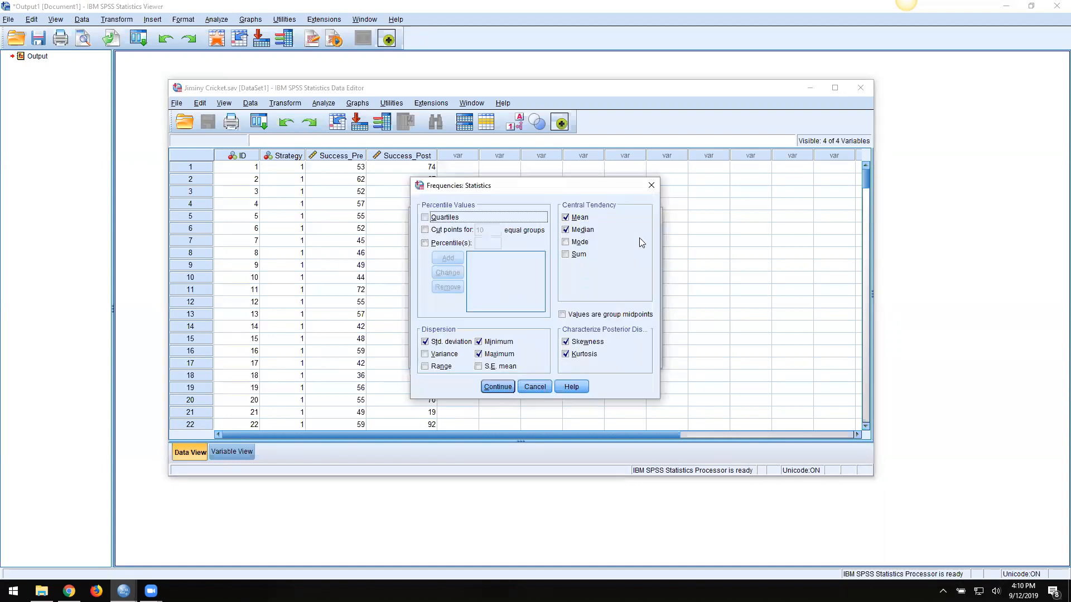
click(565, 217)
click(565, 230)
click(565, 341)
click(565, 354)
click(478, 341)
click(478, 353)
click(425, 341)
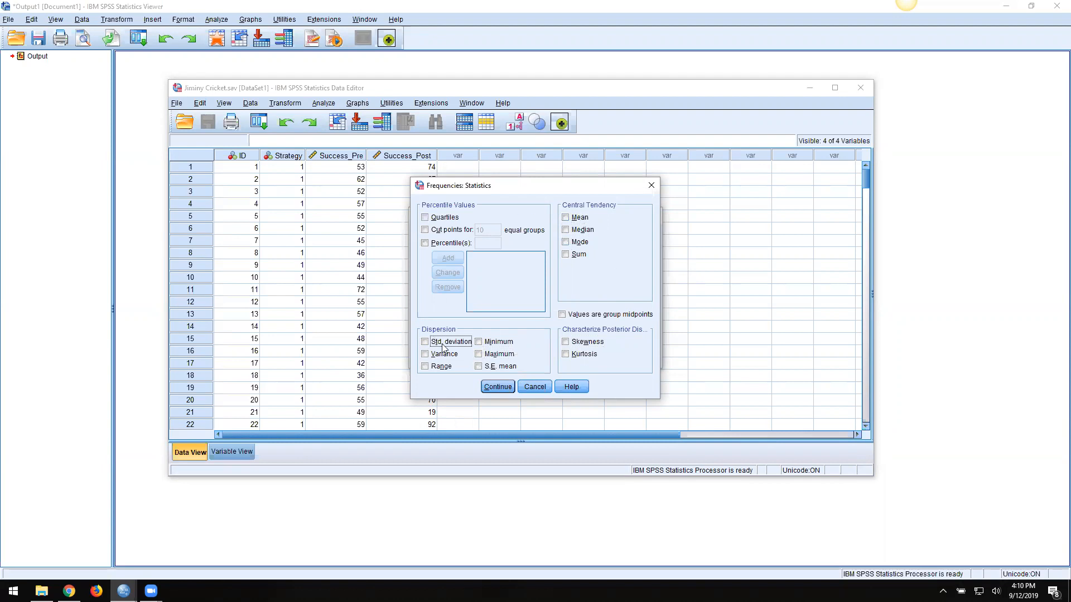
Request the mean, median, standard deviation, minimum, maximum, skewness and kurtosis, and run the Frequencies analysis
click(566, 218)
click(566, 230)
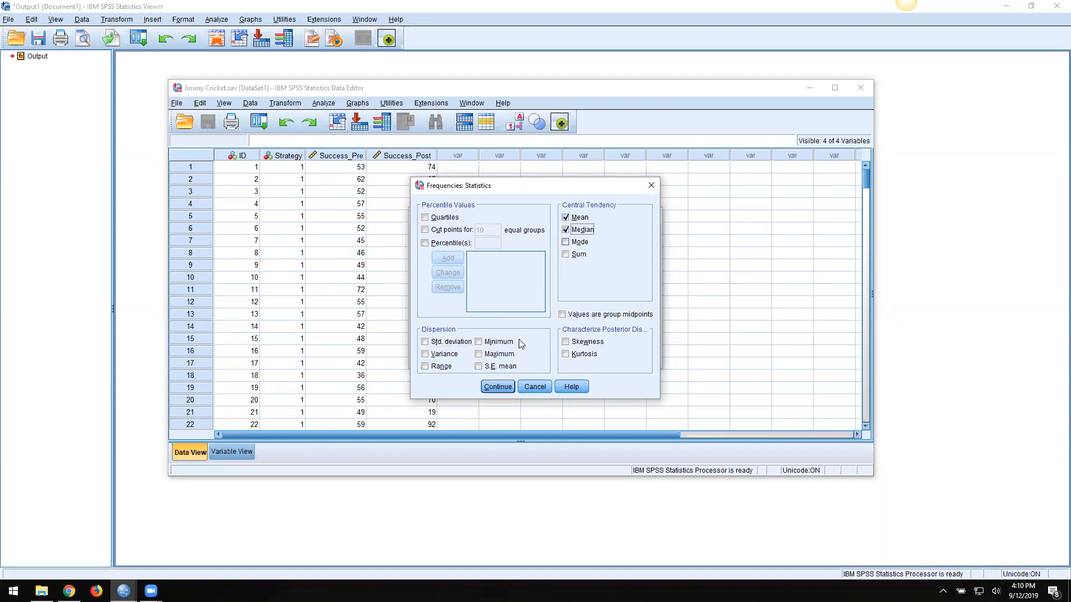
click(425, 342)
click(478, 342)
click(478, 354)
click(566, 342)
click(566, 355)
click(497, 387)
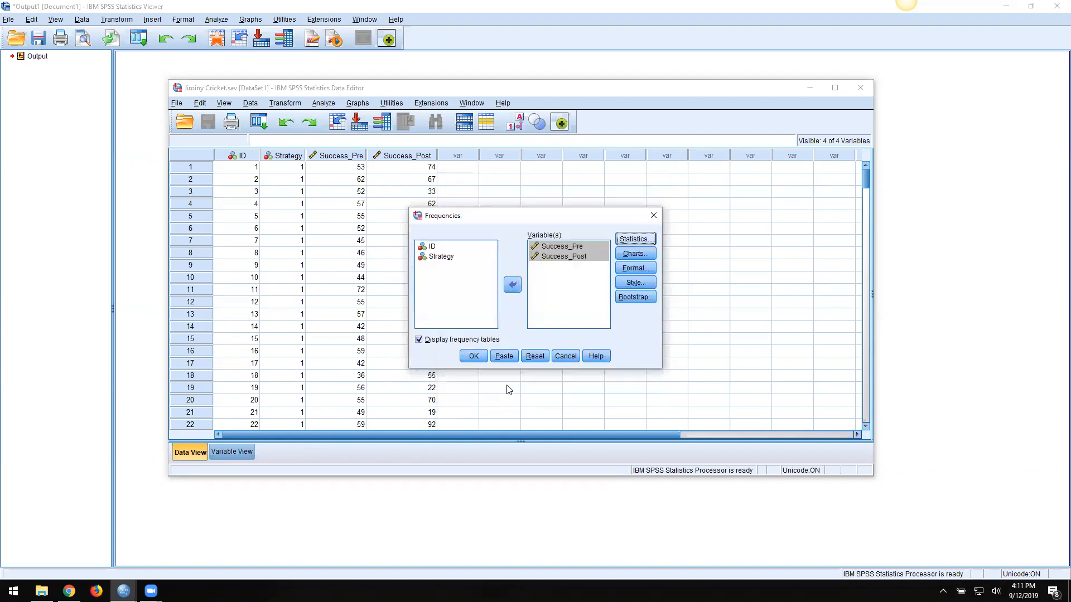
click(473, 358)
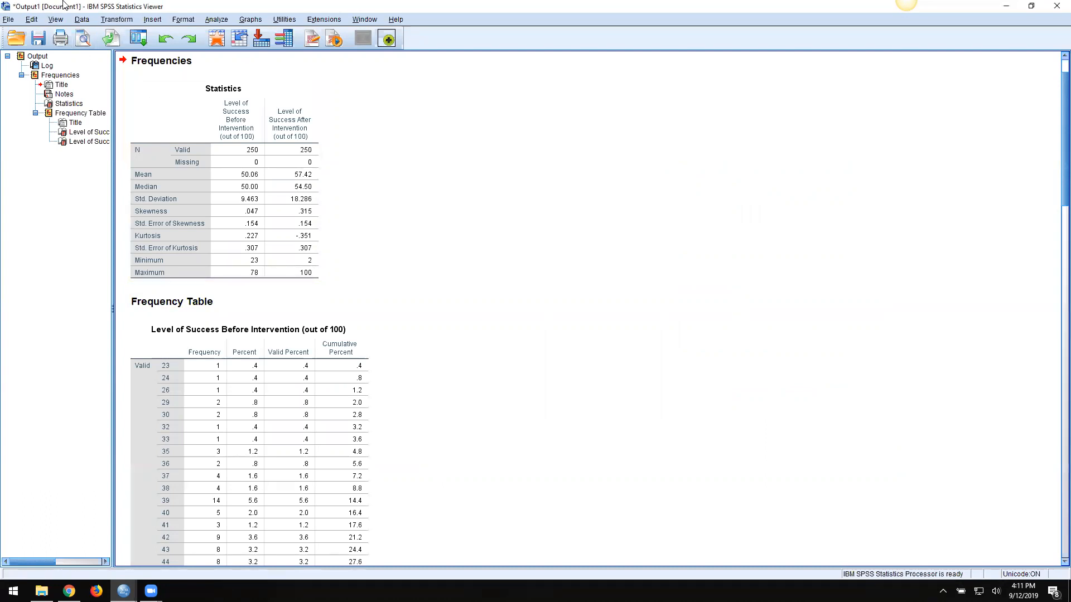
Examine the output's syntax log, Frequencies section and Statistics table by selecting them in the outline
click(41, 58)
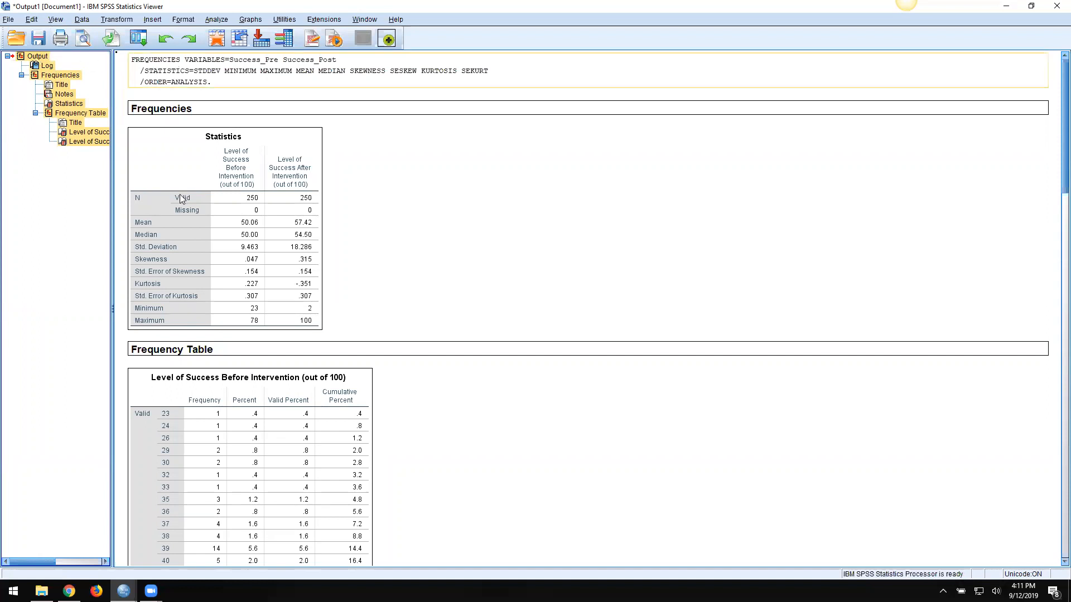
click(47, 67)
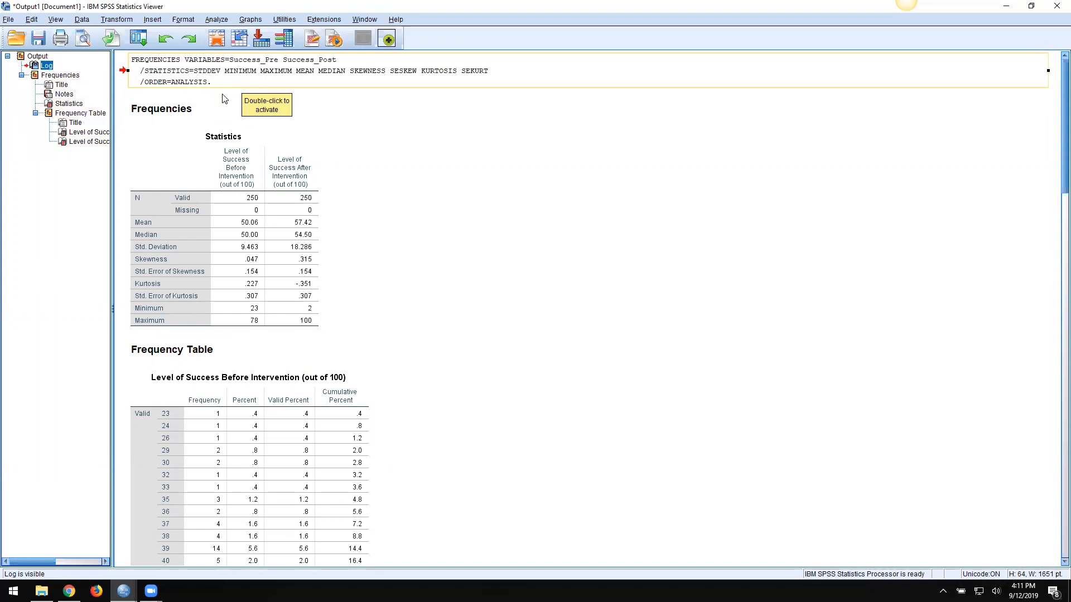
click(61, 75)
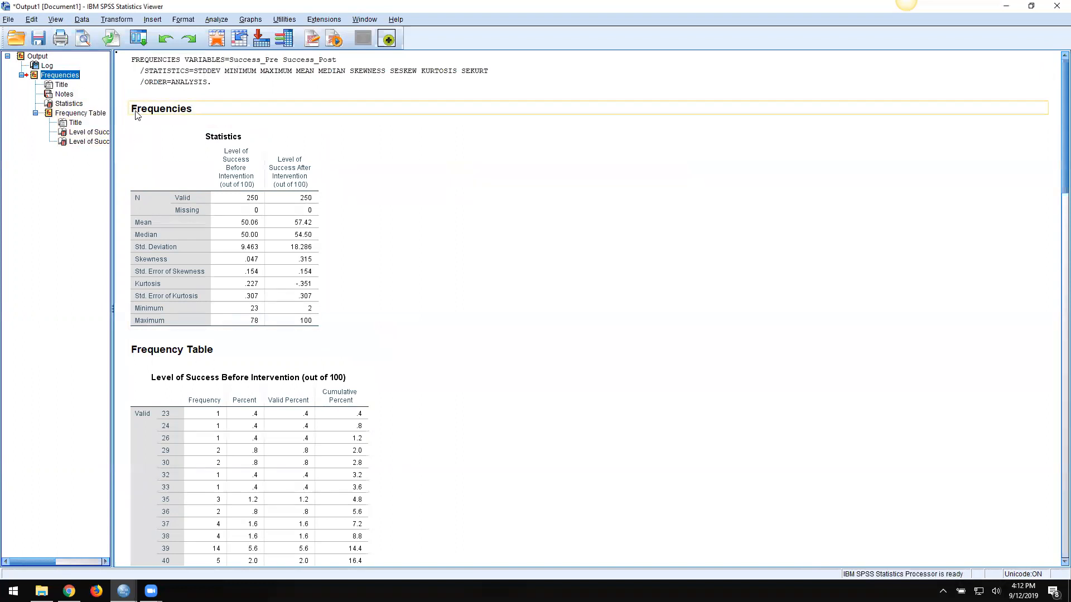
click(68, 103)
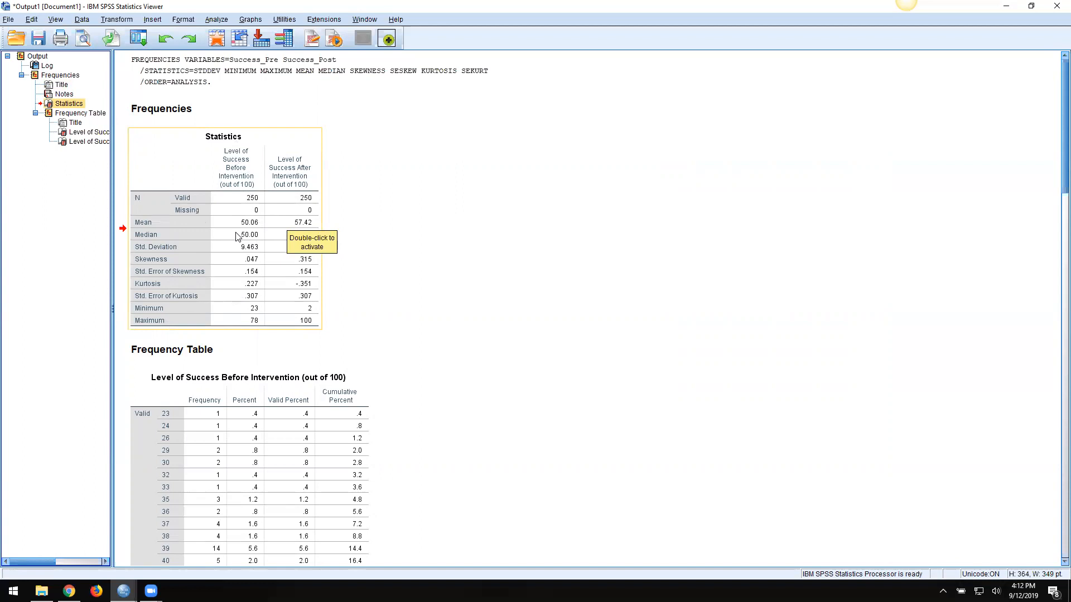
Examine the frequency tables for Level of Success Before Intervention and After Intervention, returning to the Statistics table
scroll(239, 236, down, 5)
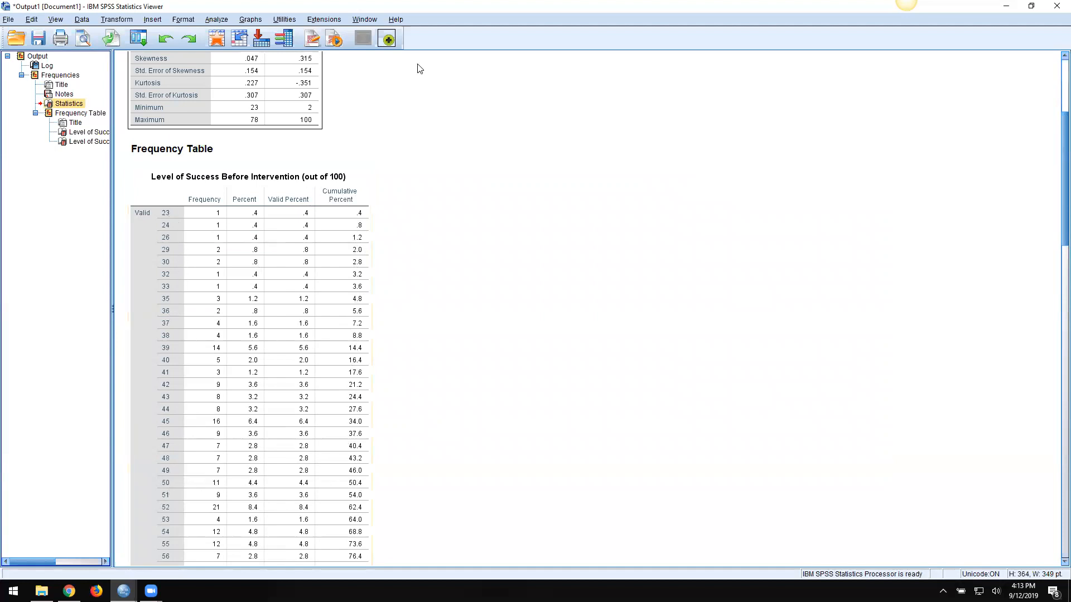
scroll(370, 246, down, 10)
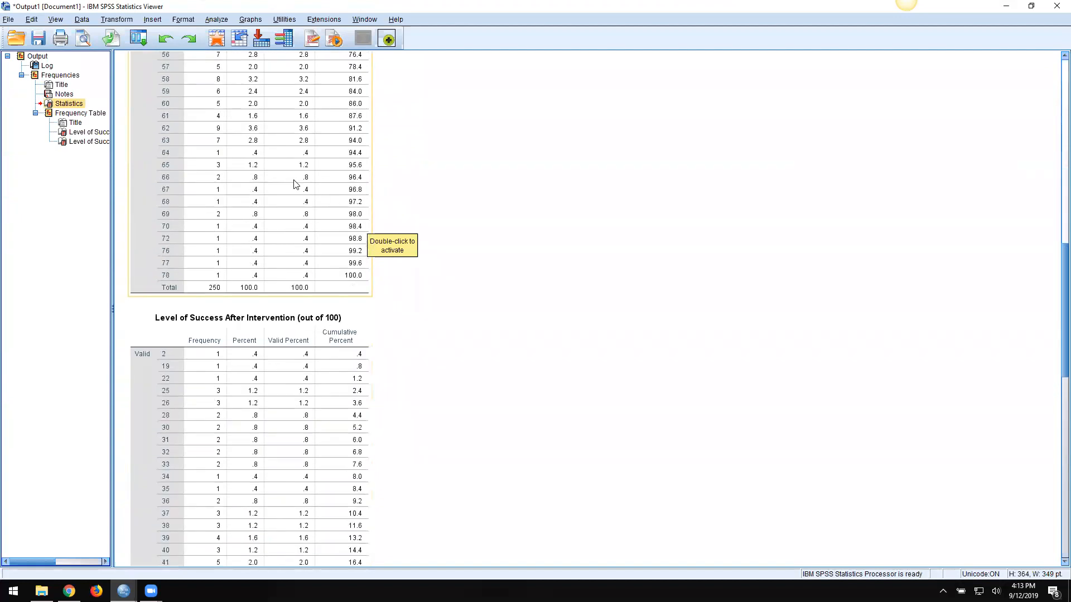
scroll(295, 183, down, 3)
scroll(301, 187, up, 3)
scroll(303, 188, up, 10)
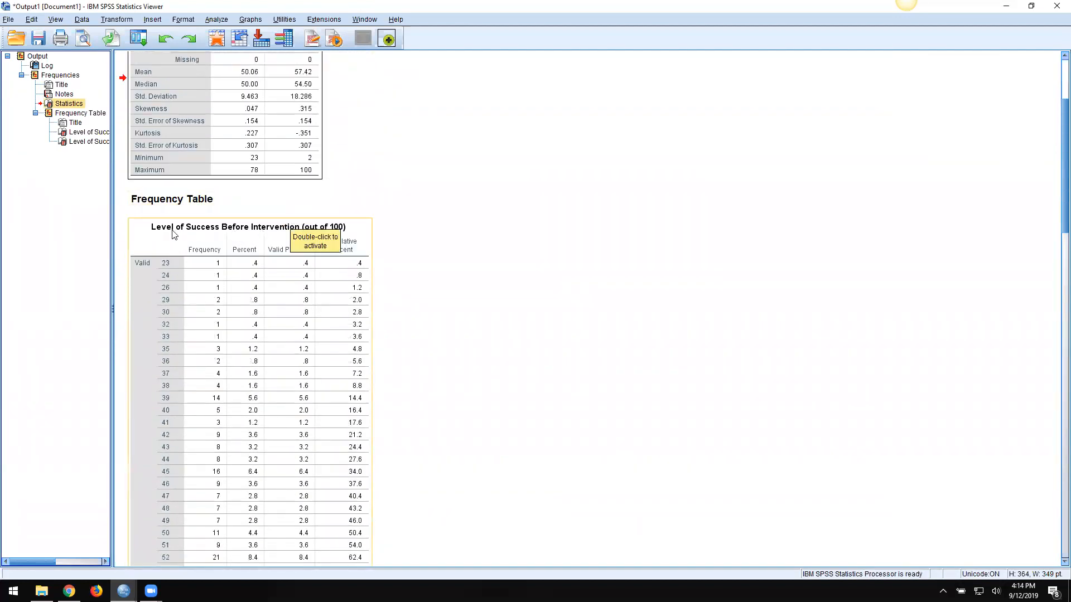
scroll(217, 239, down, 7)
scroll(218, 239, down, 6)
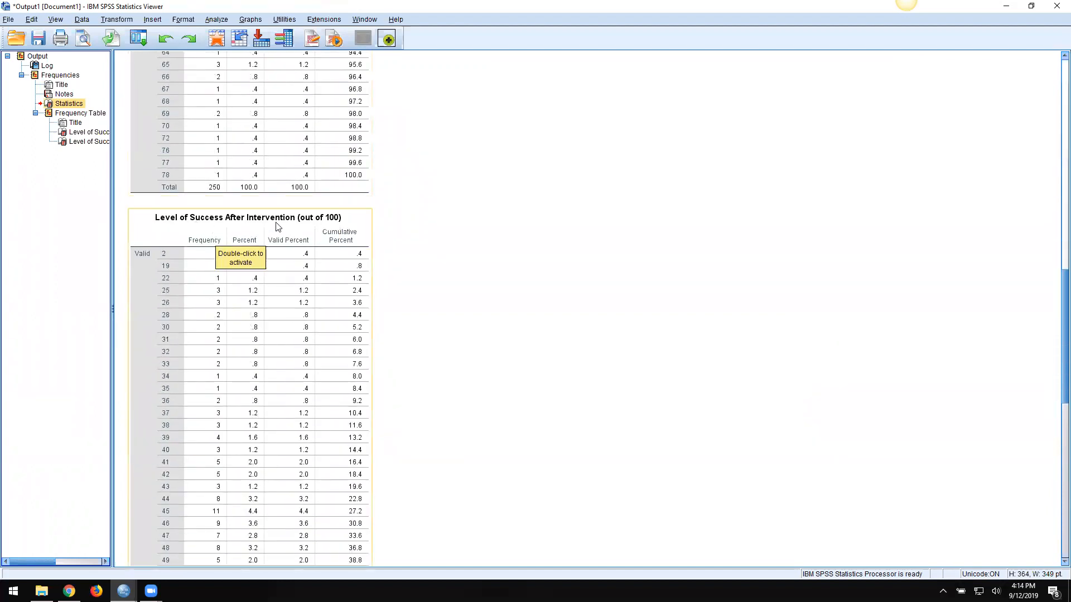
scroll(276, 223, down, 10)
scroll(266, 184, up, 20)
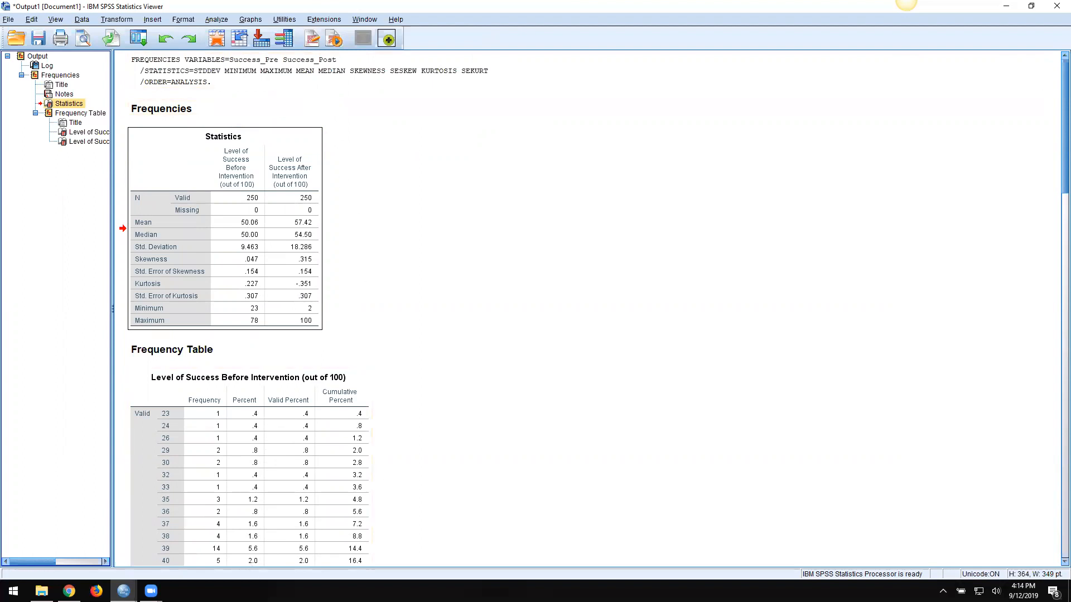
mouse_move(124, 591)
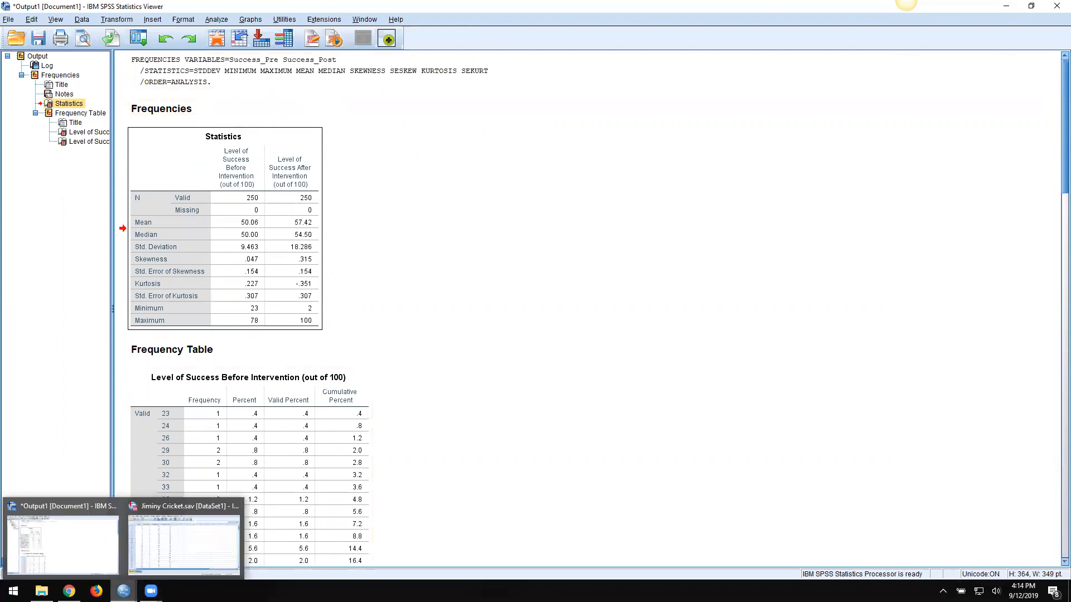
click(203, 552)
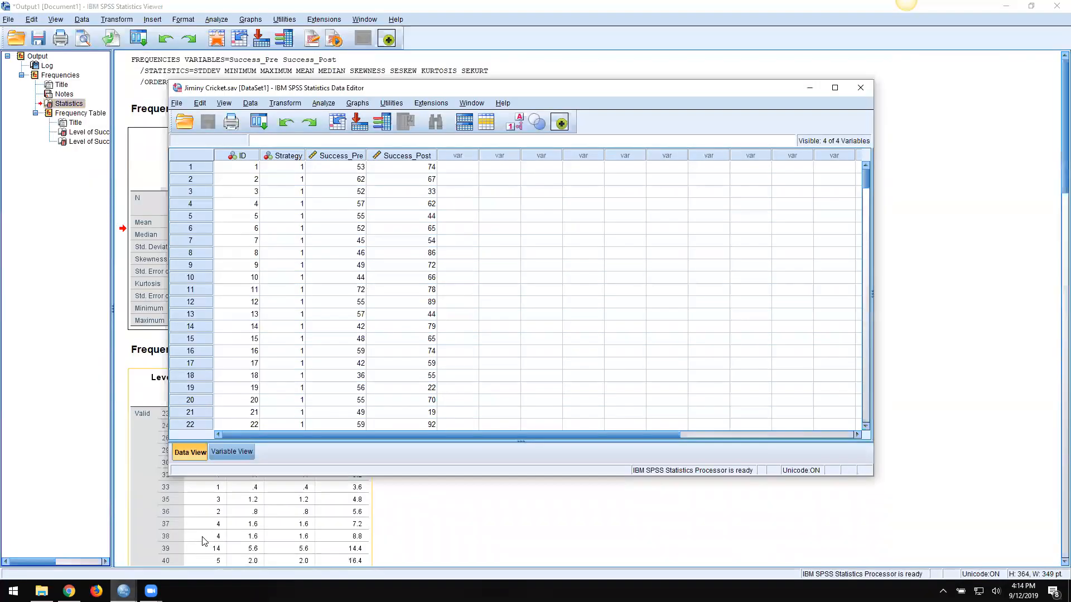
click(327, 104)
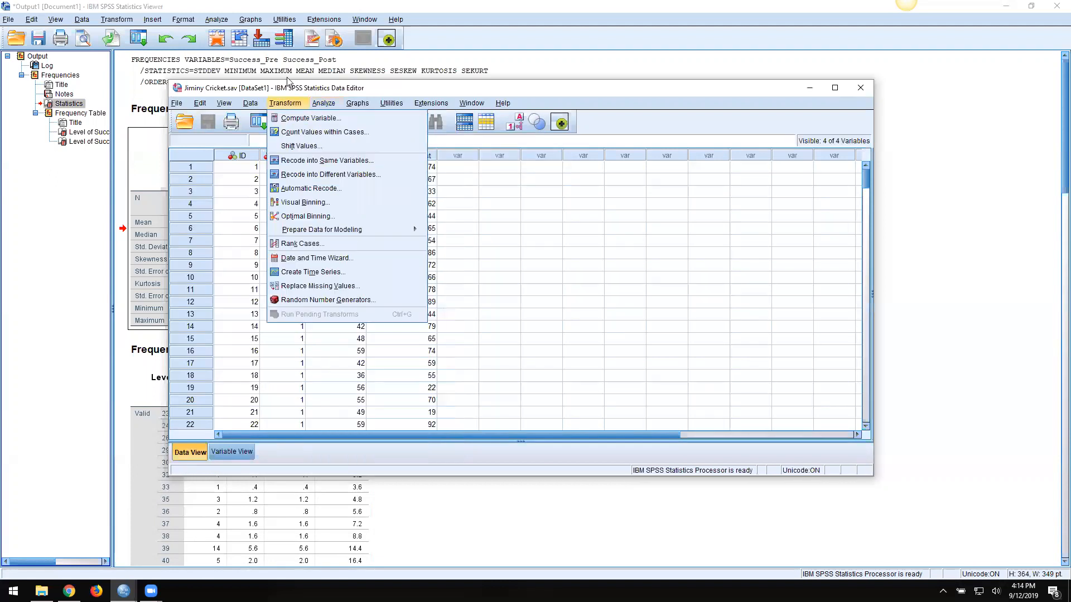
click(217, 20)
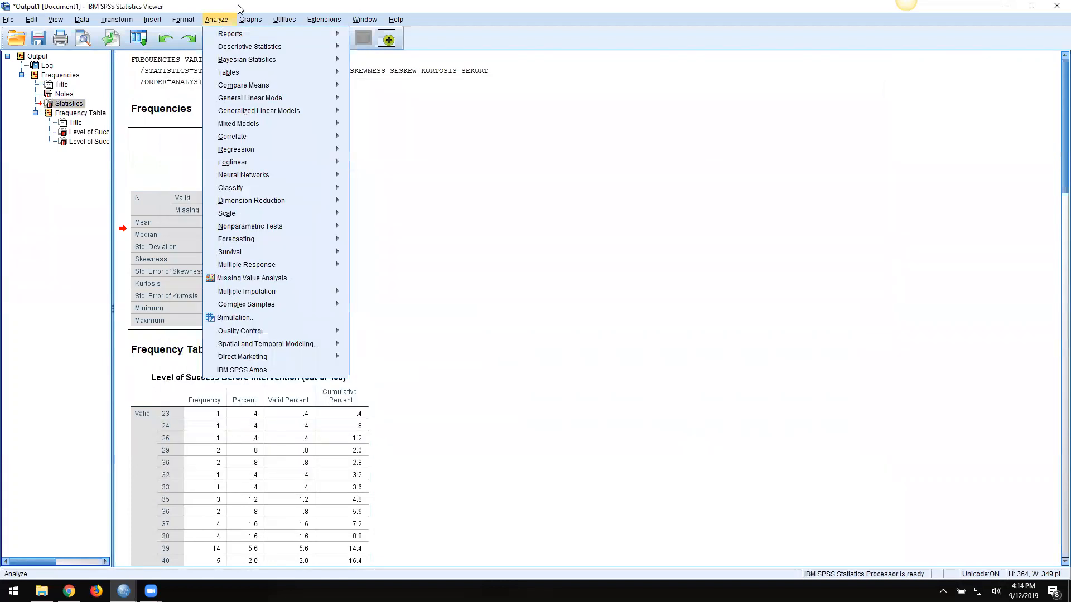
click(240, 9)
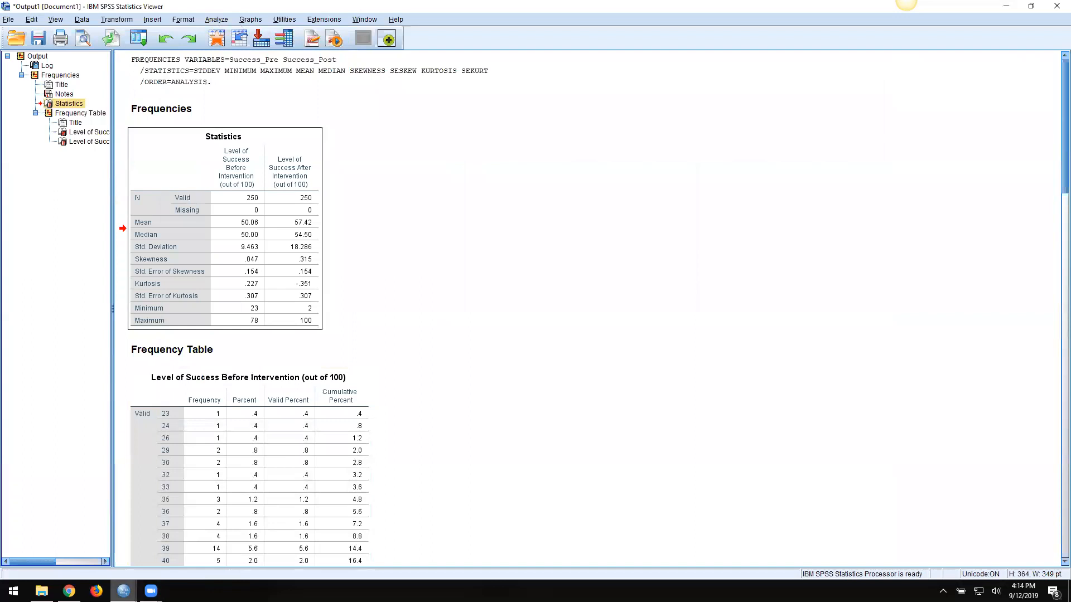
Switch to the Jiminy Cricket data and run a Descriptives analysis on the Level of Success Before and After Intervention variables
click(123, 591)
click(184, 544)
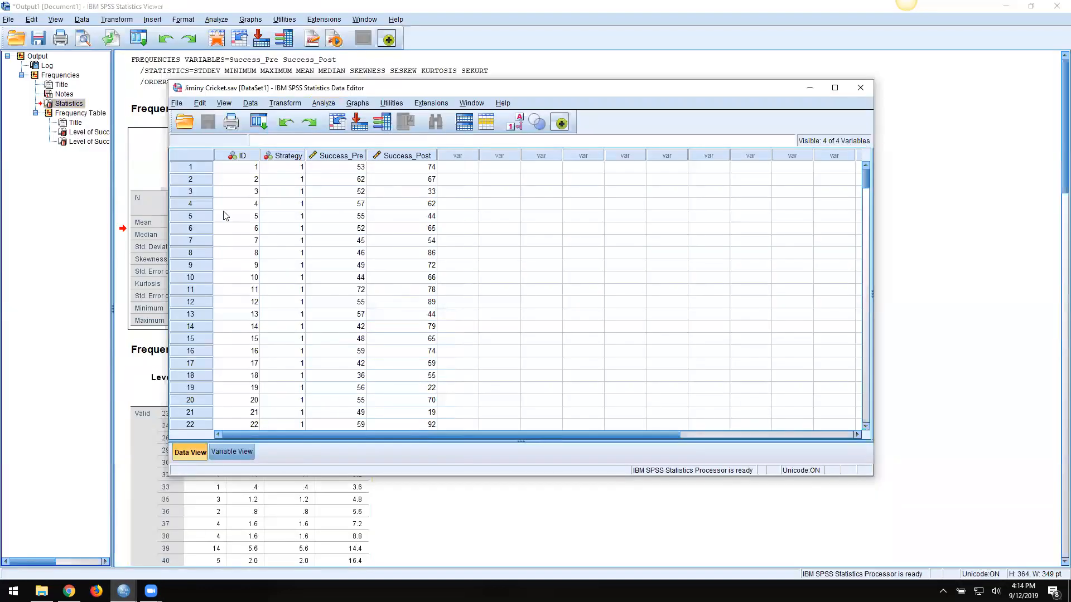
click(328, 105)
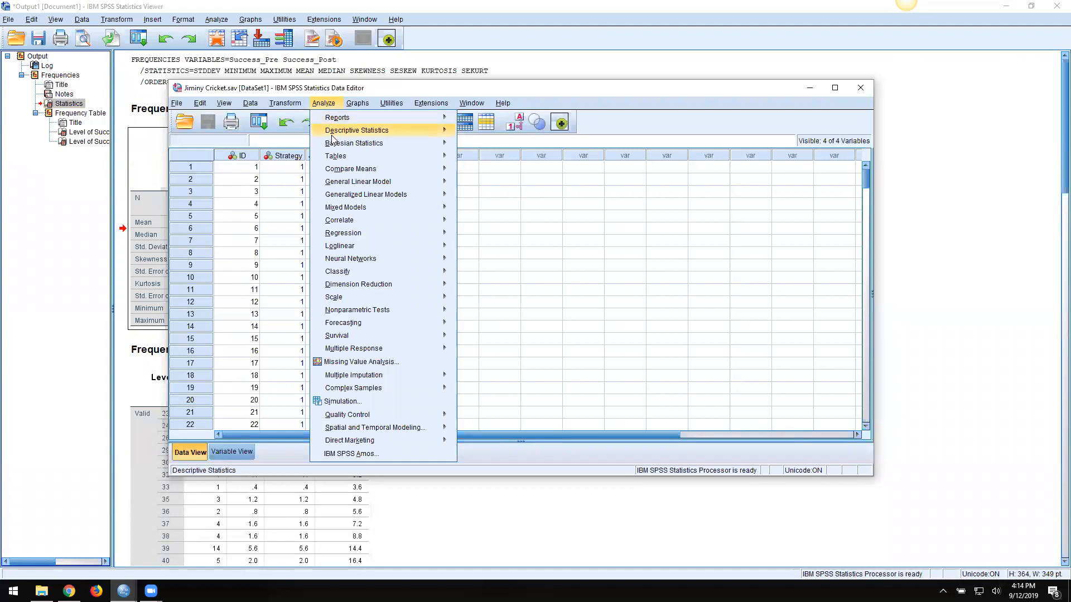
mouse_move(365, 136)
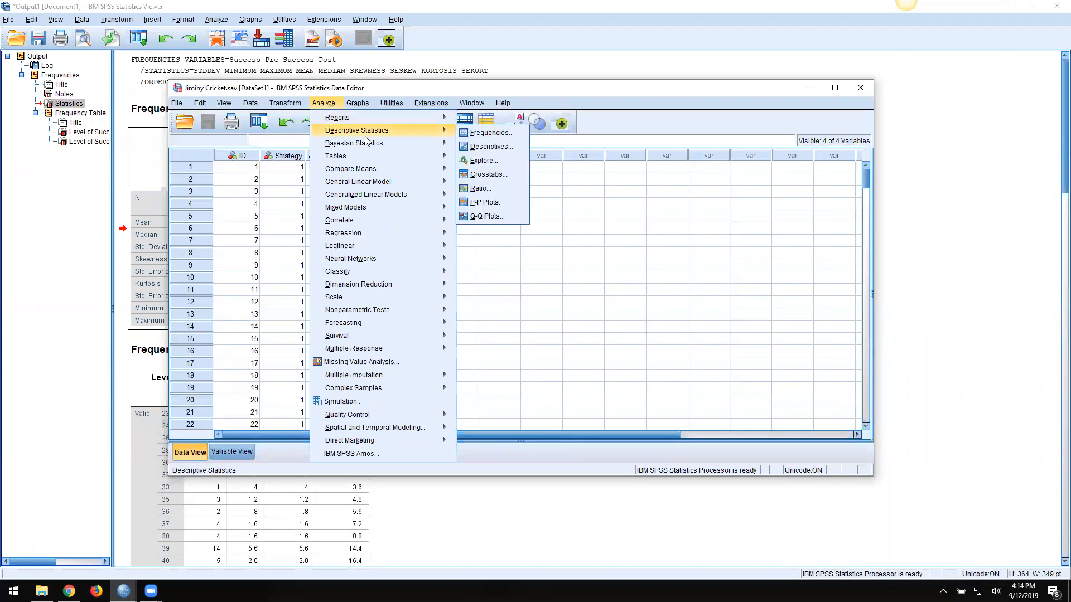
click(490, 147)
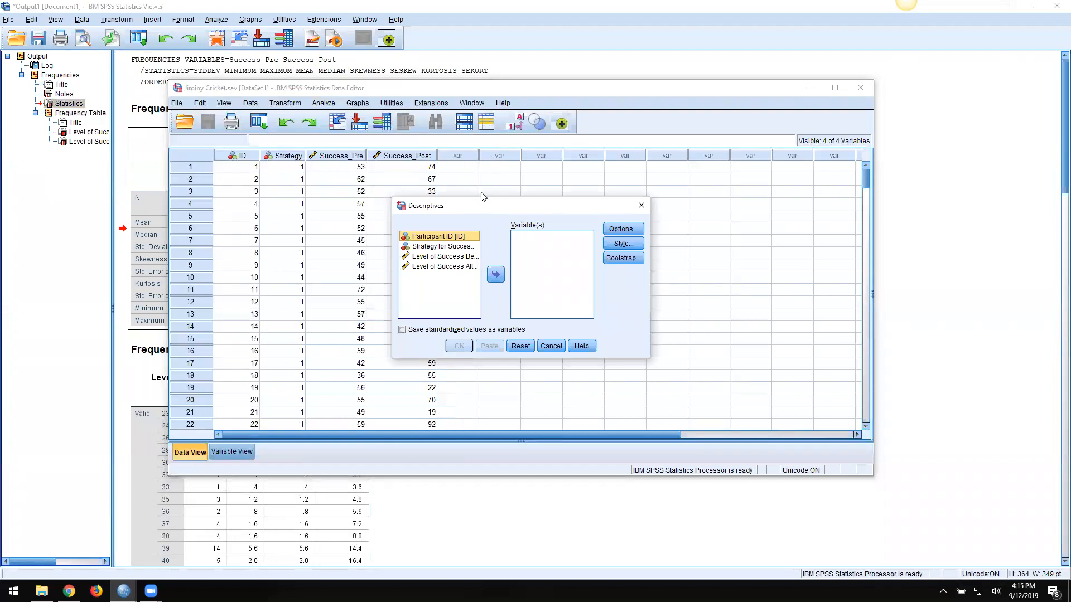
click(442, 257)
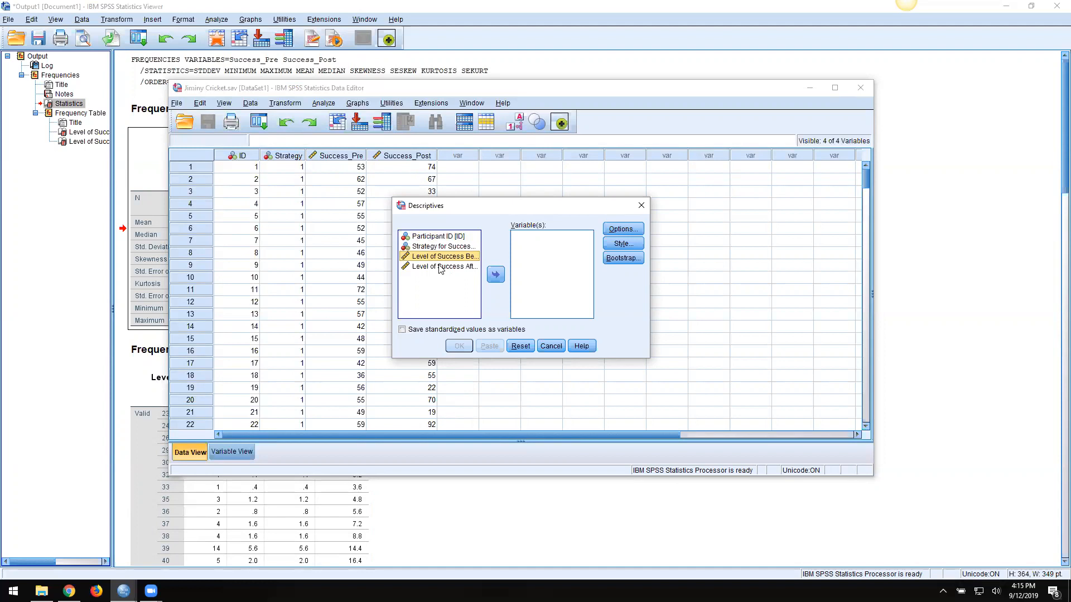
shift+click(433, 267)
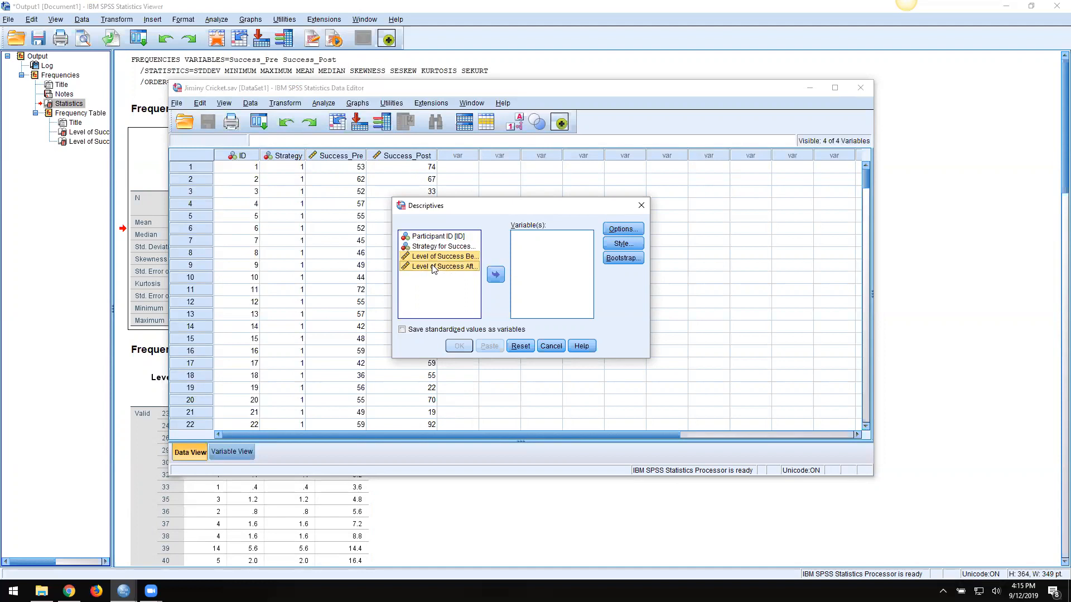
click(493, 279)
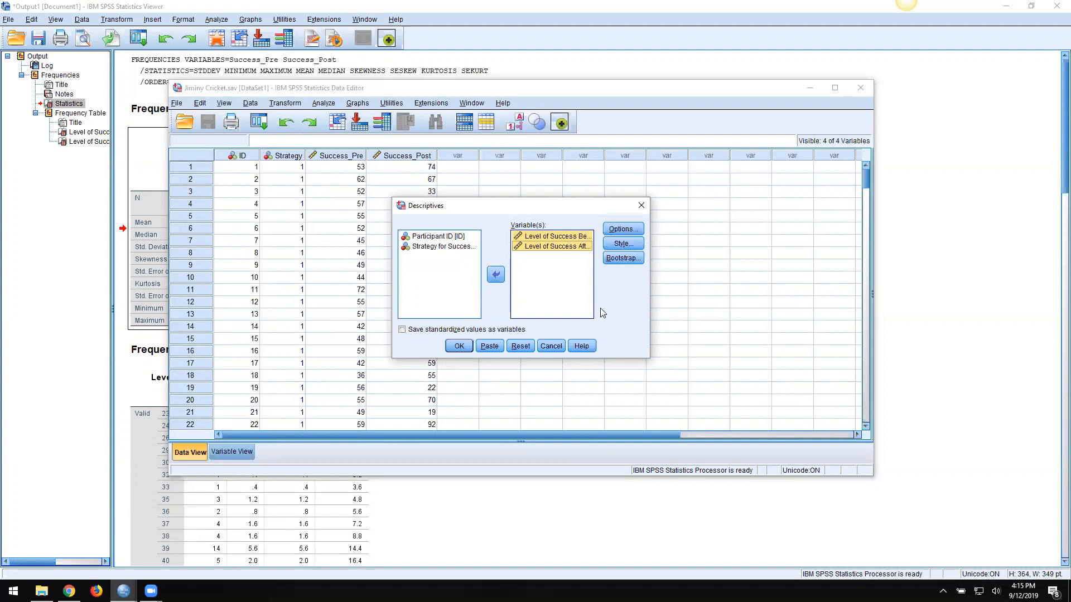
click(458, 346)
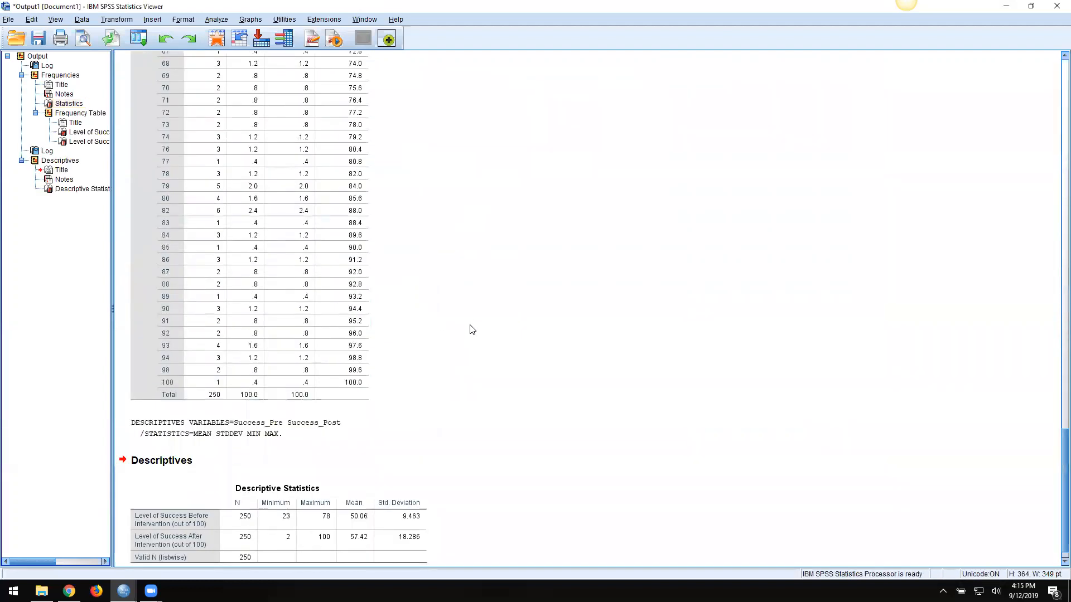
scroll(469, 332, down, 1)
click(342, 512)
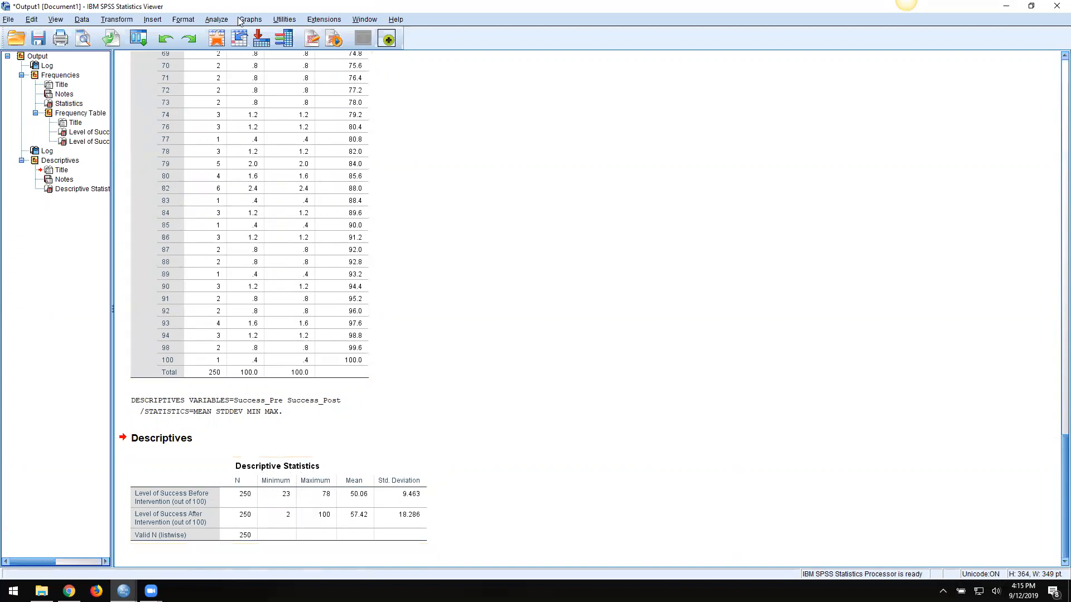
Rerun the Descriptives analysis on both success variables with kurtosis and skewness added to the options
click(215, 19)
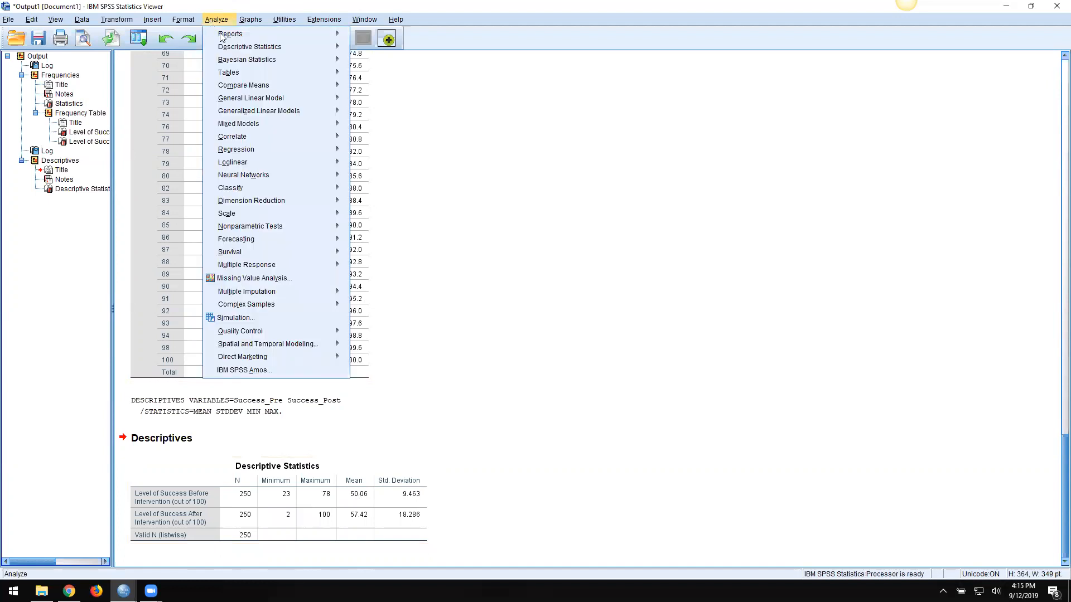
mouse_move(238, 53)
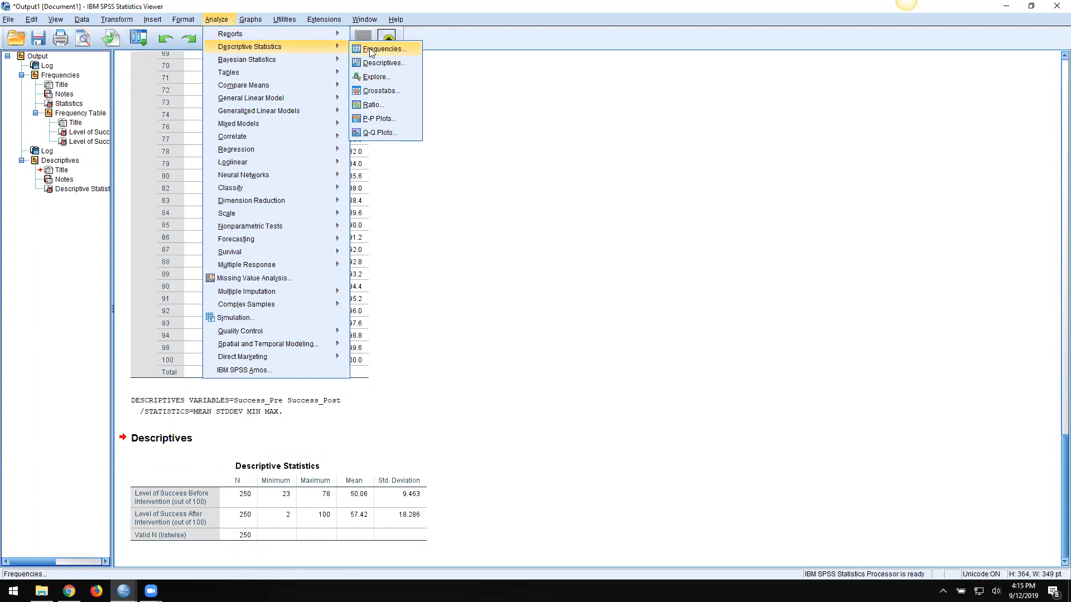
click(384, 64)
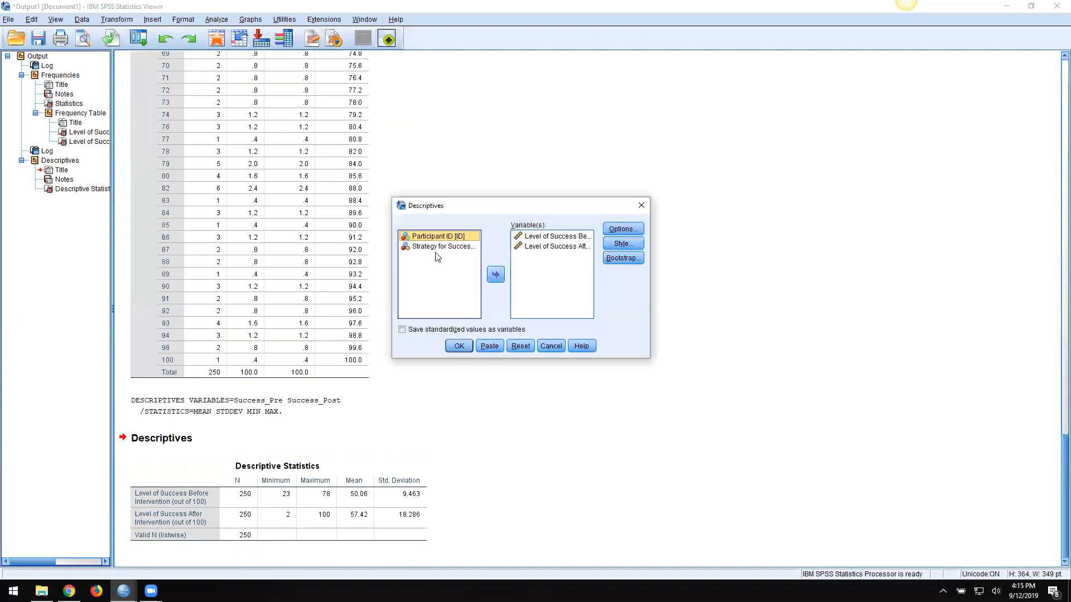
click(621, 230)
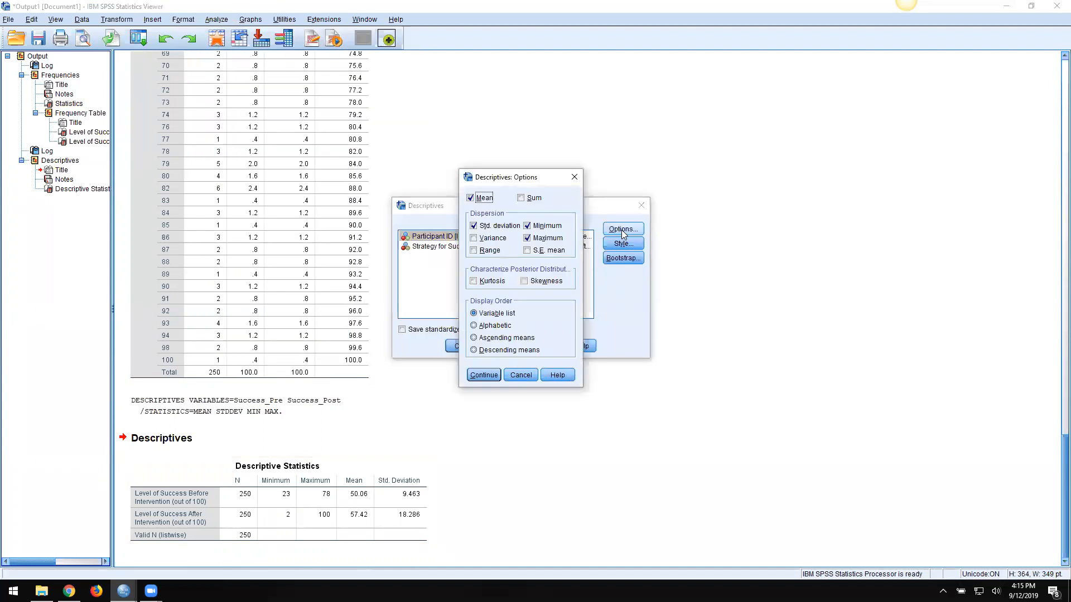
click(483, 284)
click(526, 283)
click(483, 376)
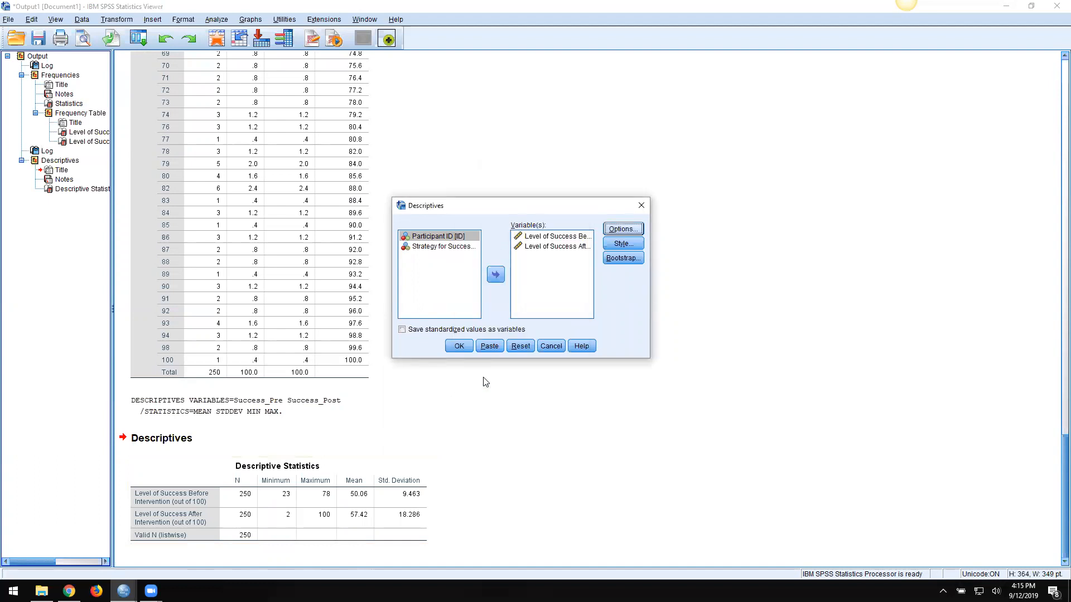
click(460, 347)
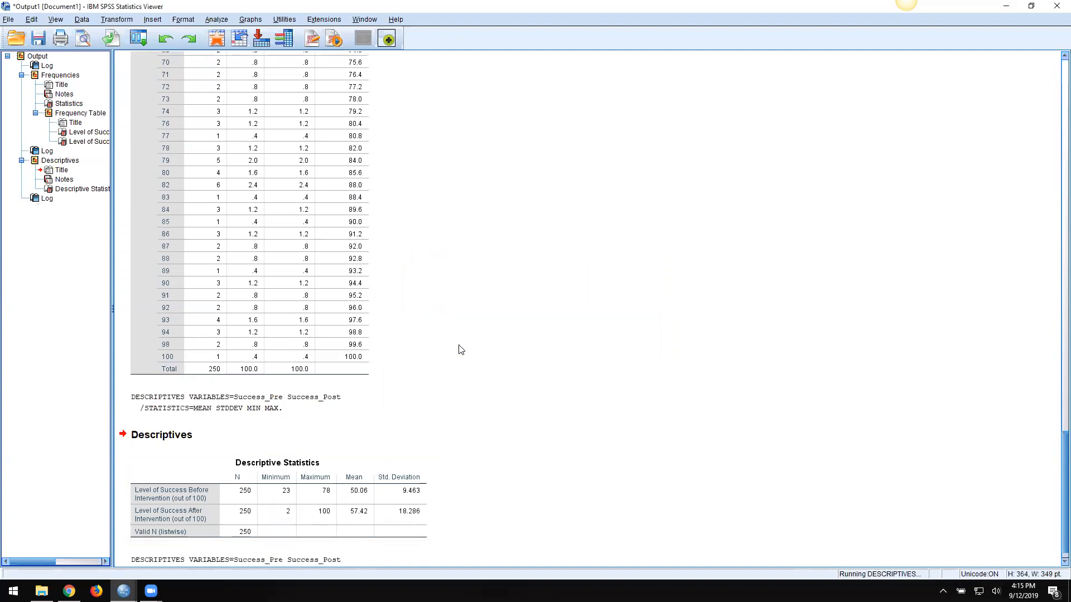
click(313, 350)
click(413, 505)
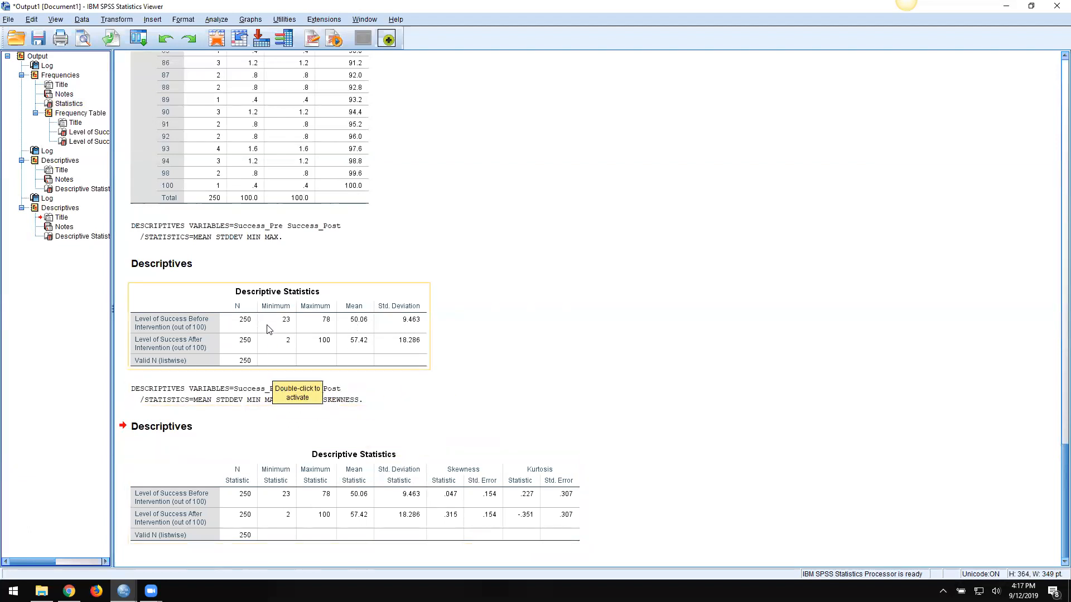
Delete the first Descriptives output, the one without skewness and kurtosis, together with its syntax log
click(330, 335)
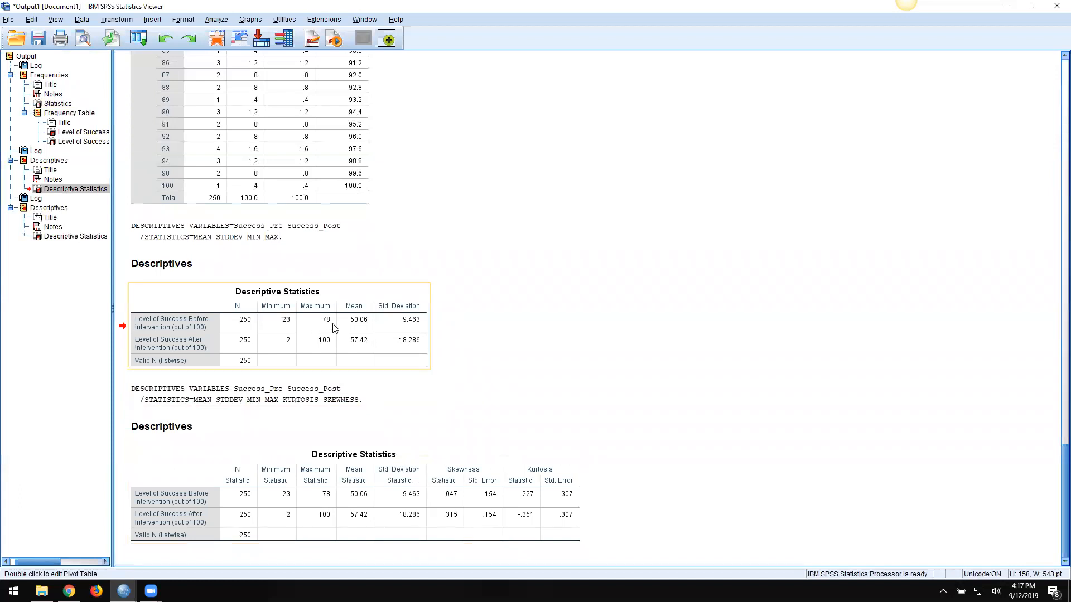
click(478, 494)
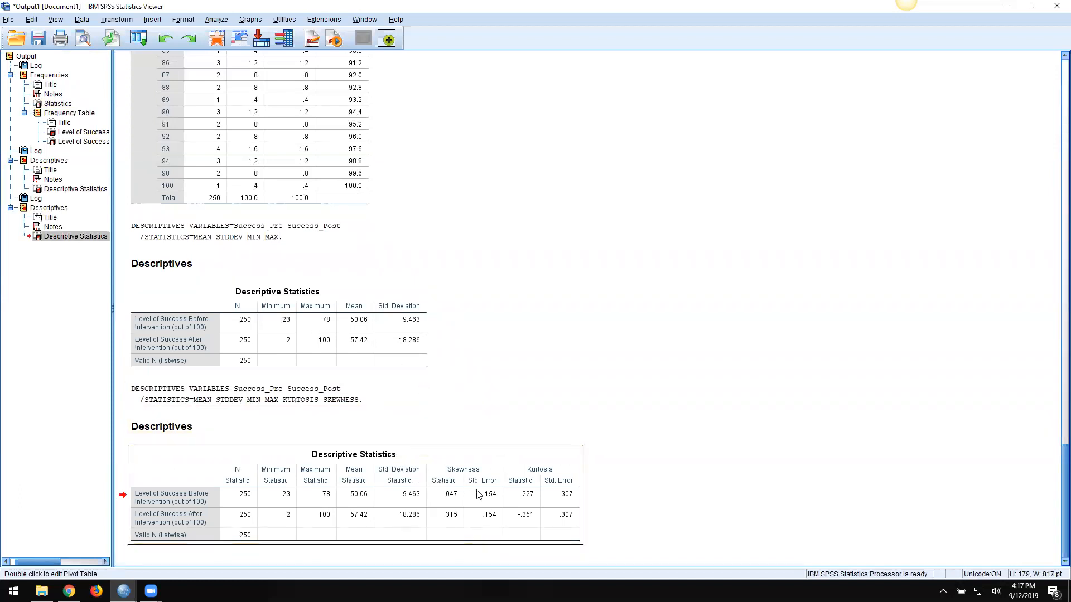
click(306, 325)
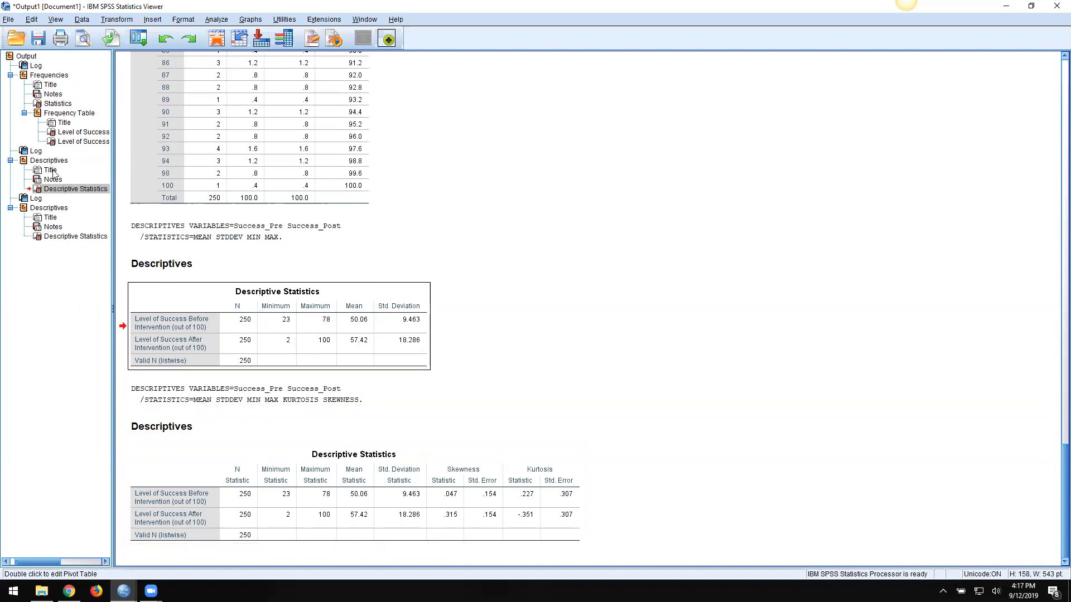
click(64, 190)
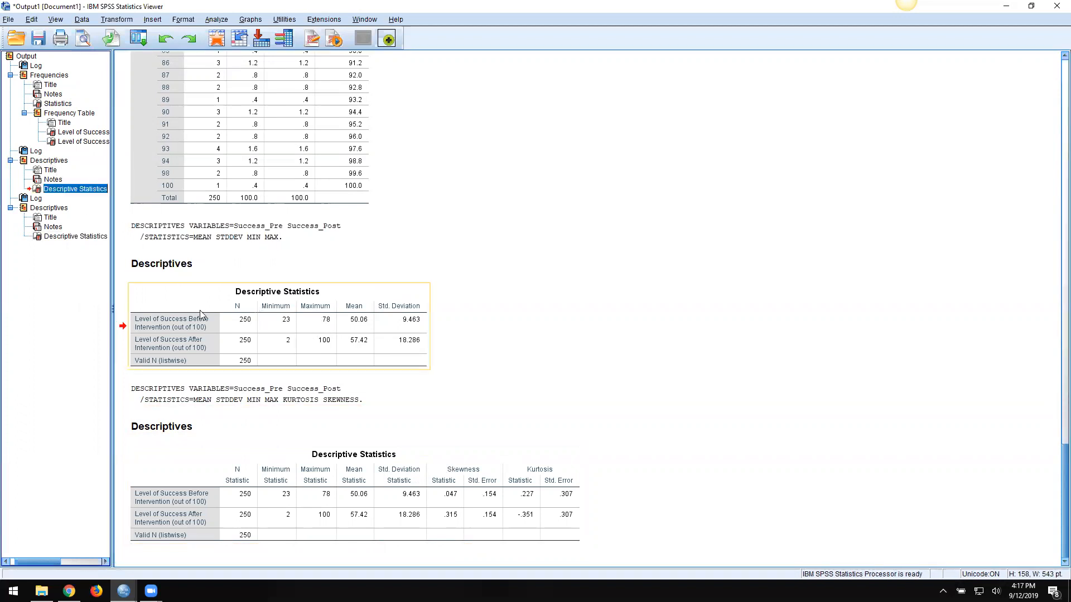
click(265, 337)
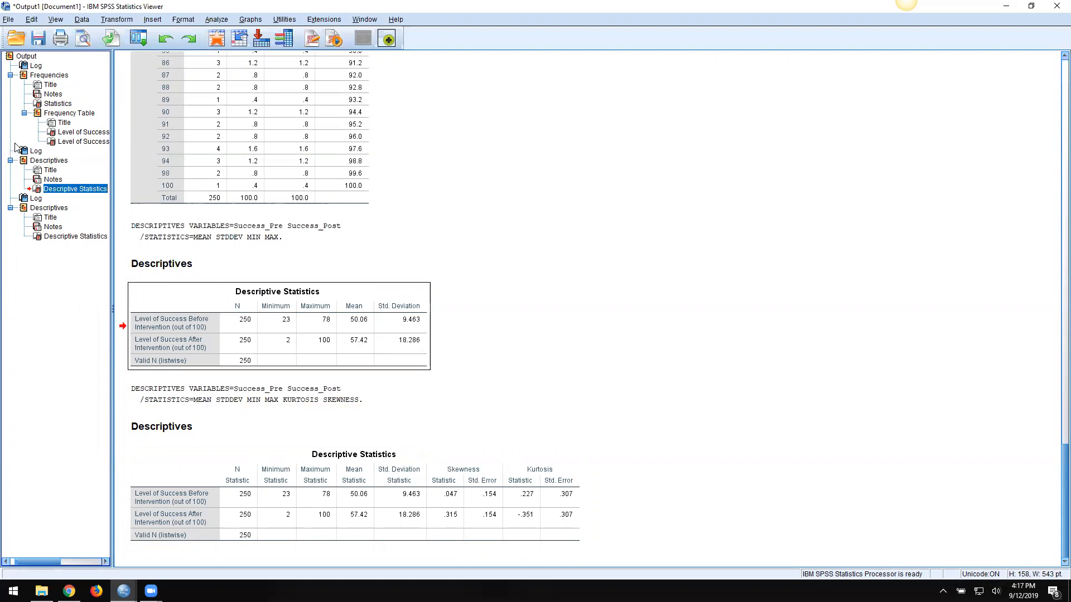
click(46, 160)
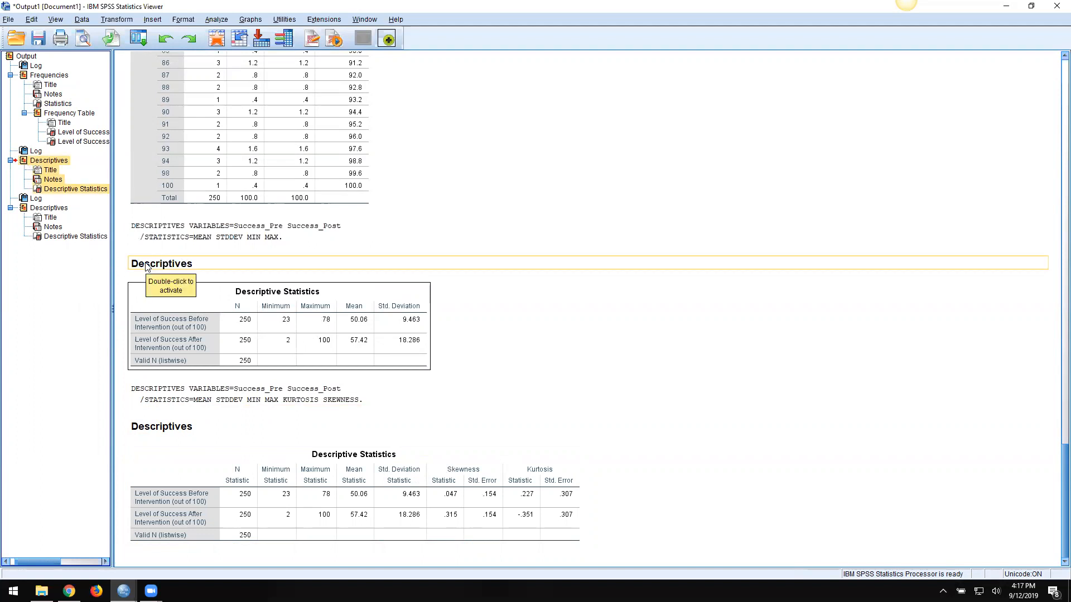
key(Delete)
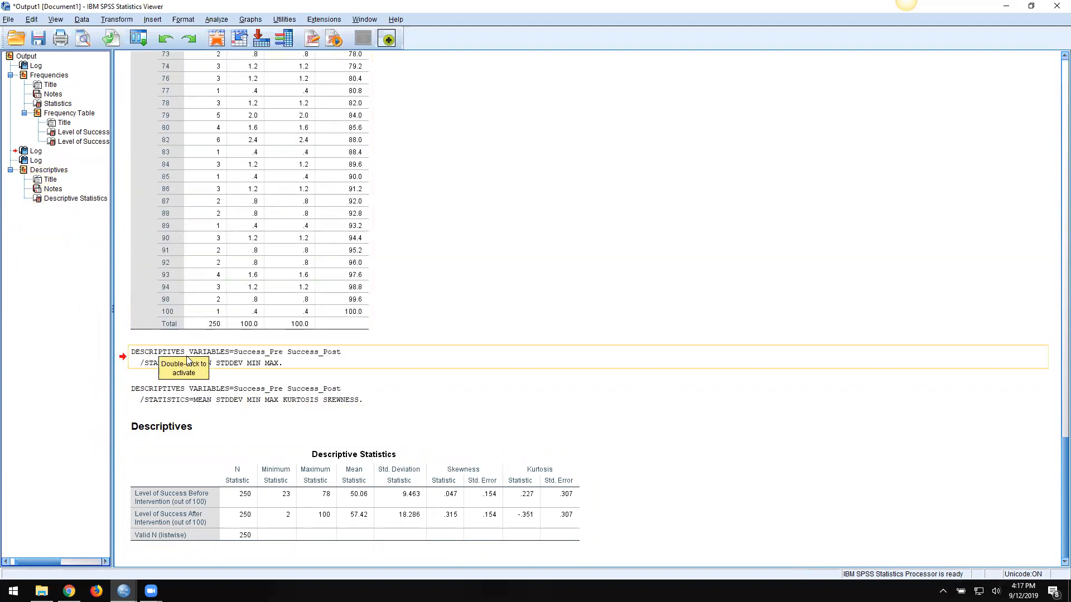
click(154, 358)
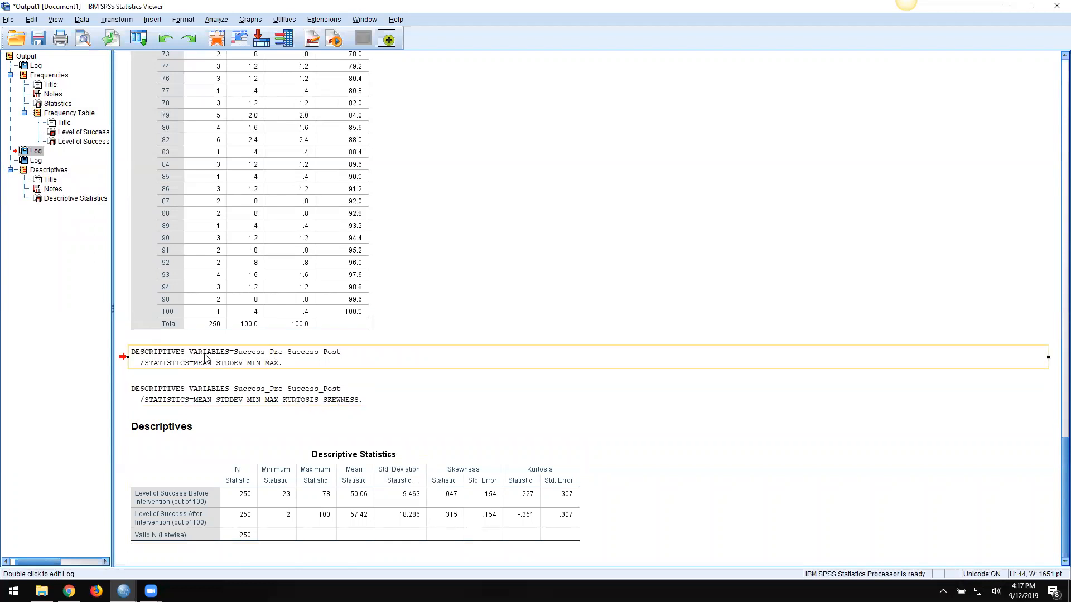
key(Delete)
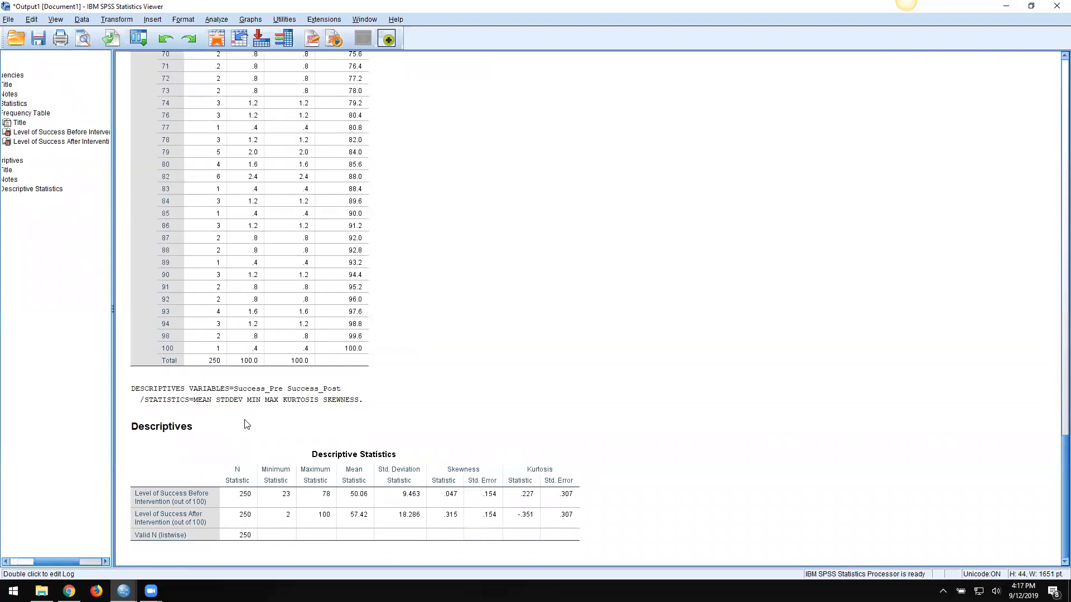
Set up an Explore analysis with Strategy for Success as the factor and Level of Success After Intervention as the dependent variable
click(223, 22)
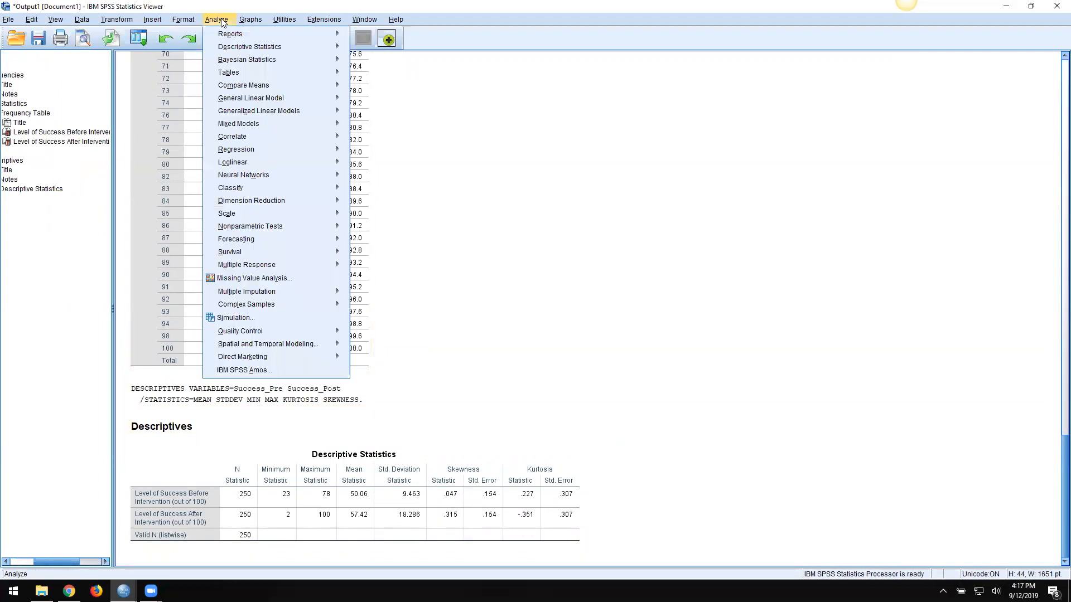
mouse_move(233, 48)
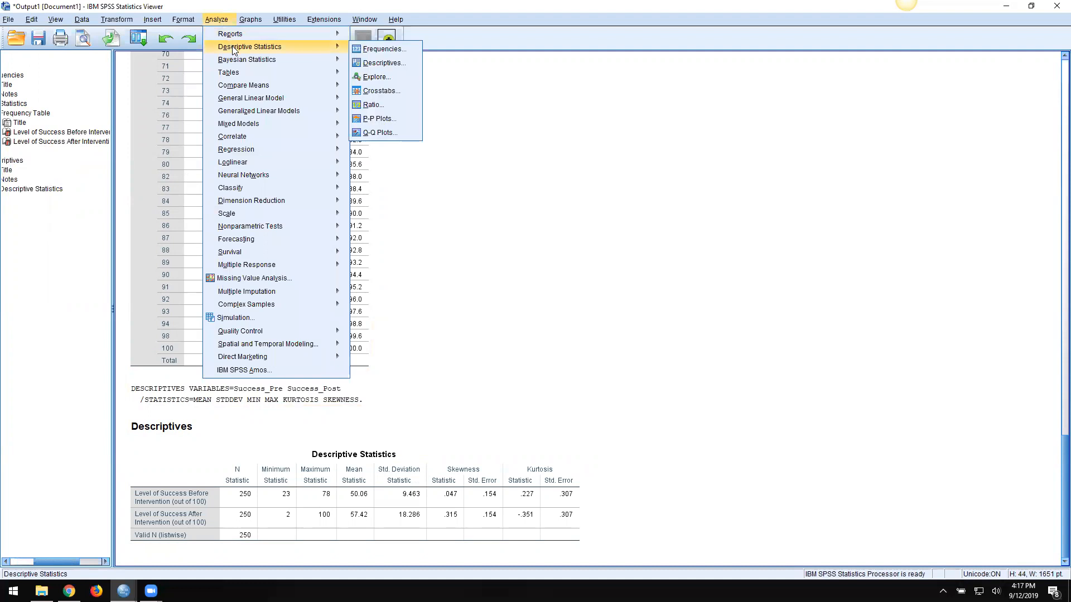
mouse_move(309, 58)
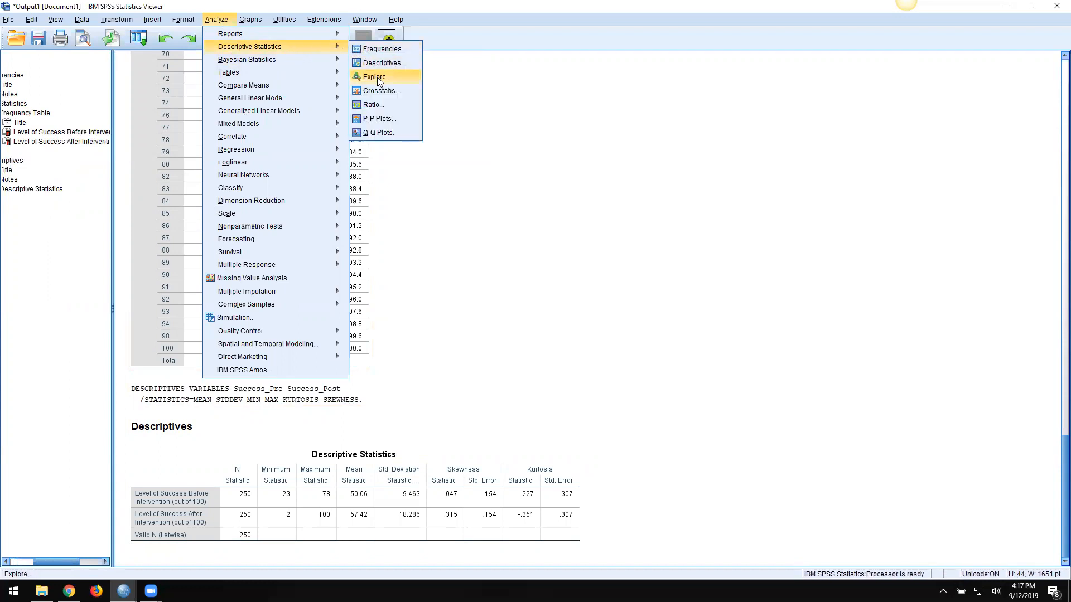
click(376, 77)
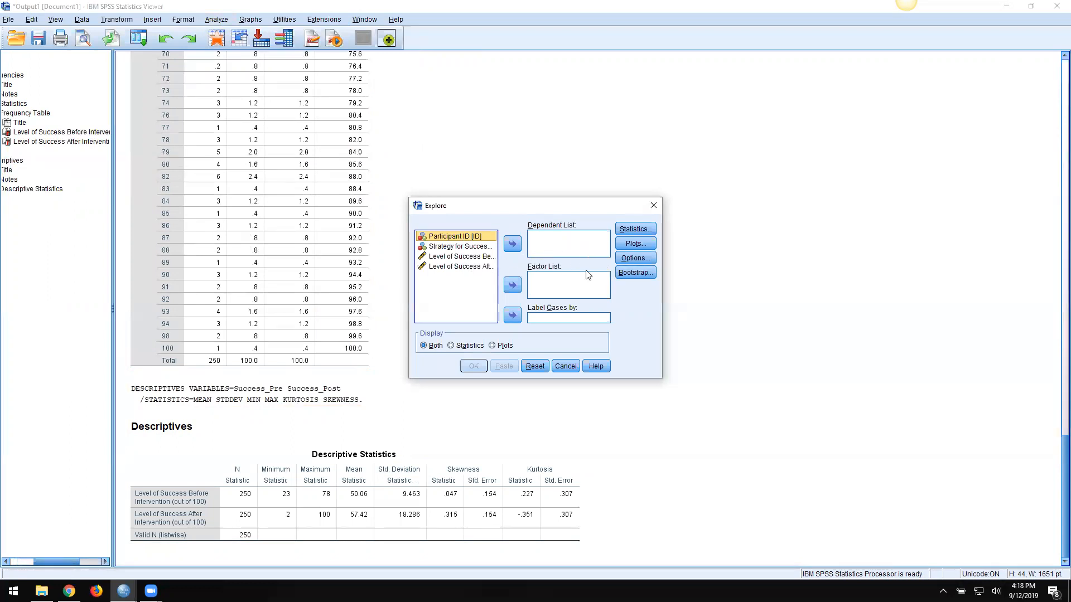
click(446, 249)
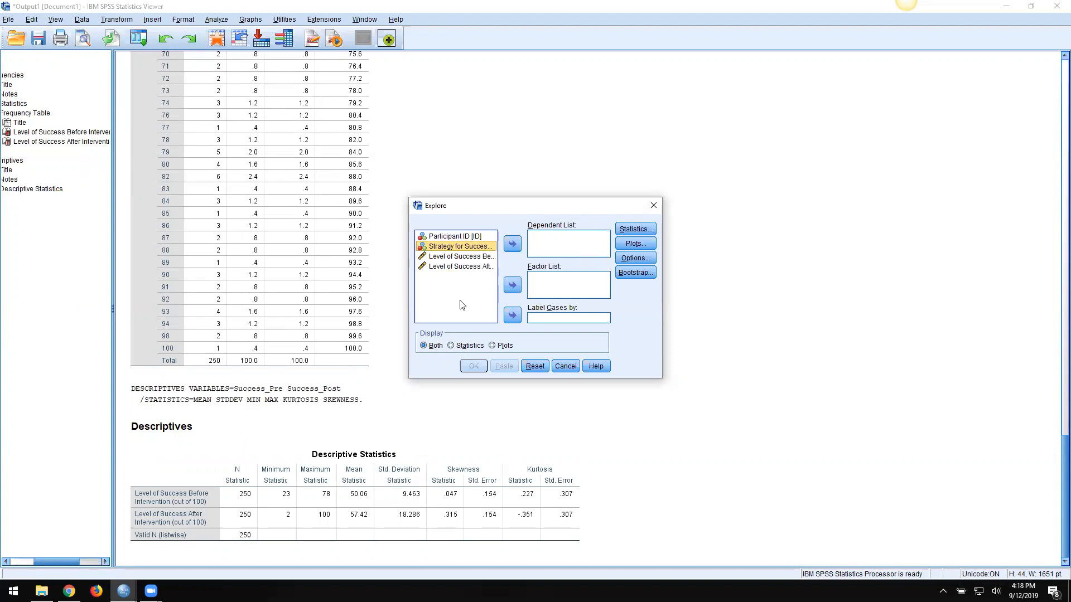
click(513, 286)
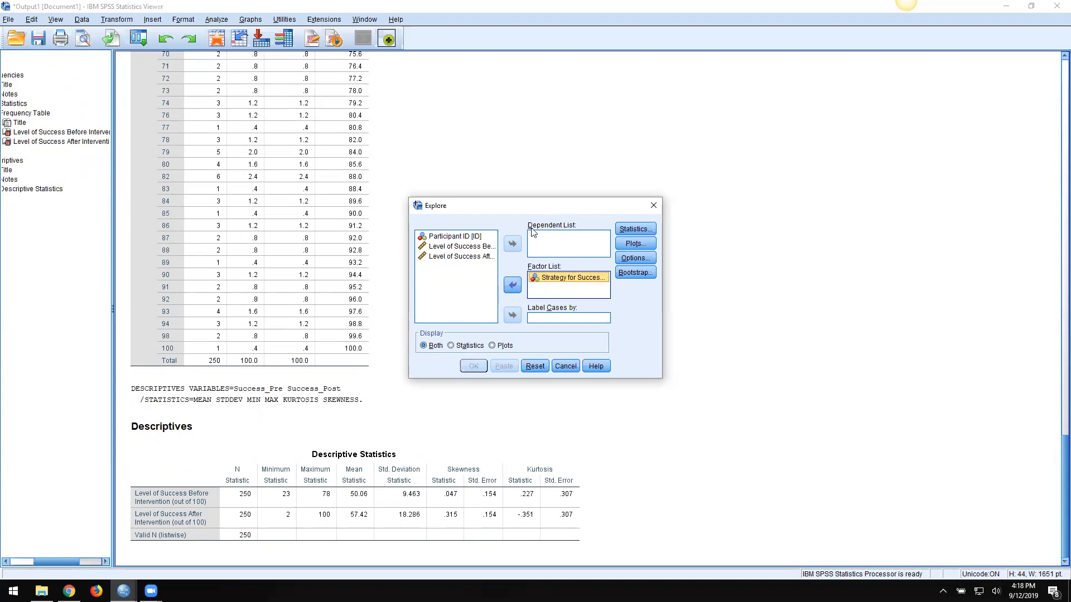
click(460, 260)
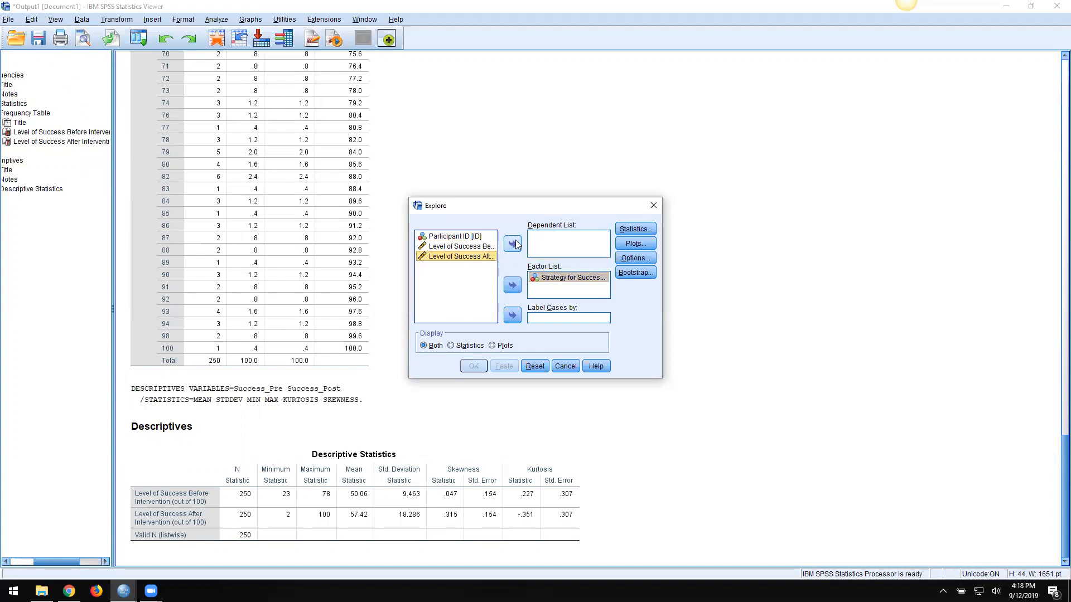
click(513, 243)
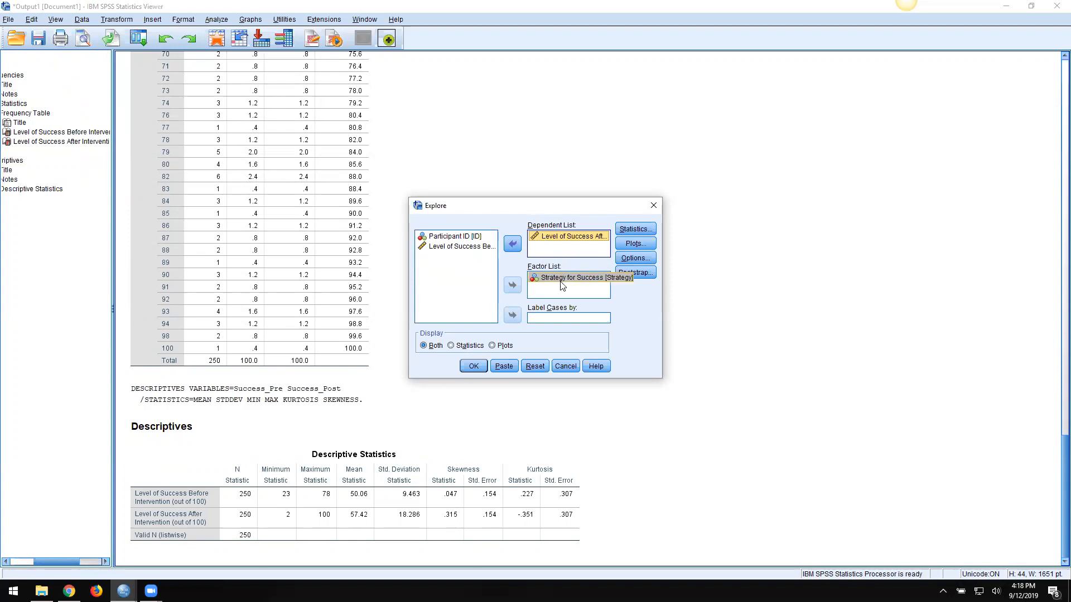
Run the Explore analysis with descriptives at a 95% confidence interval, boxplots with factor levels together, and stem-and-leaf plots
click(637, 229)
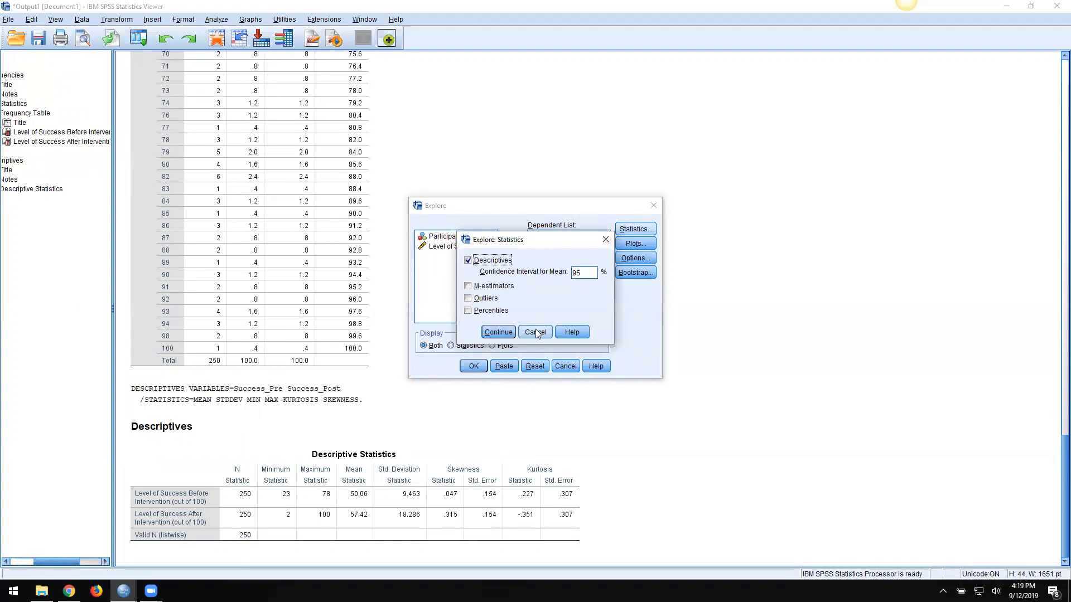
click(513, 333)
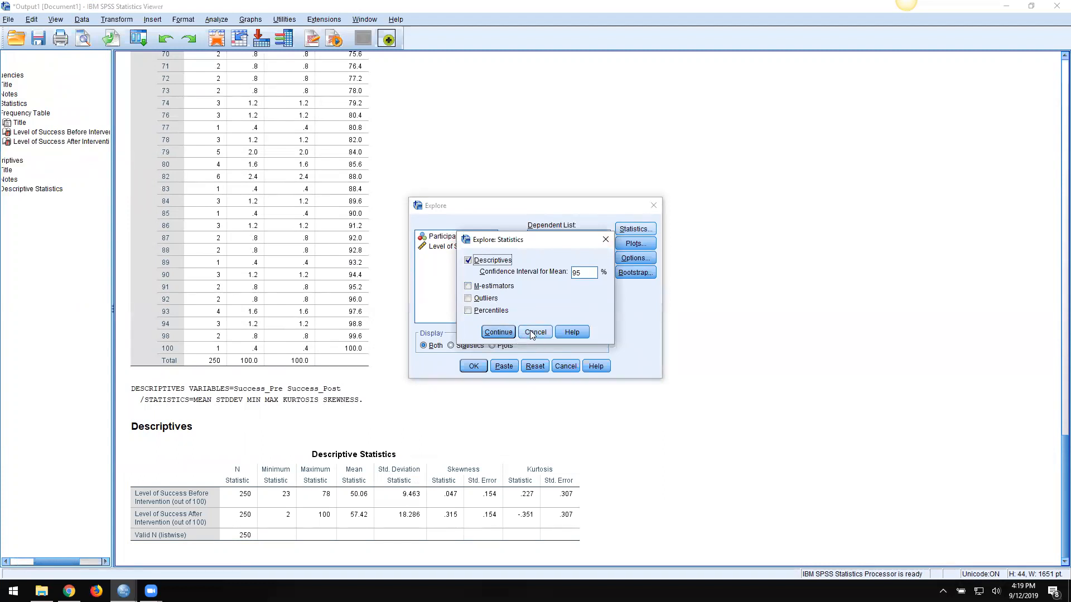
click(637, 245)
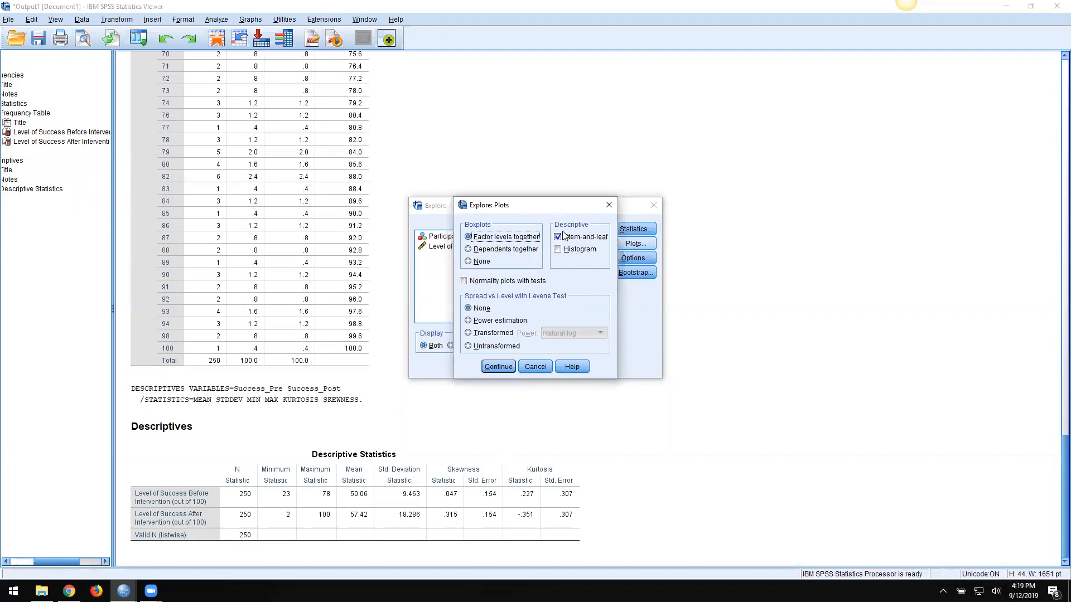
click(504, 367)
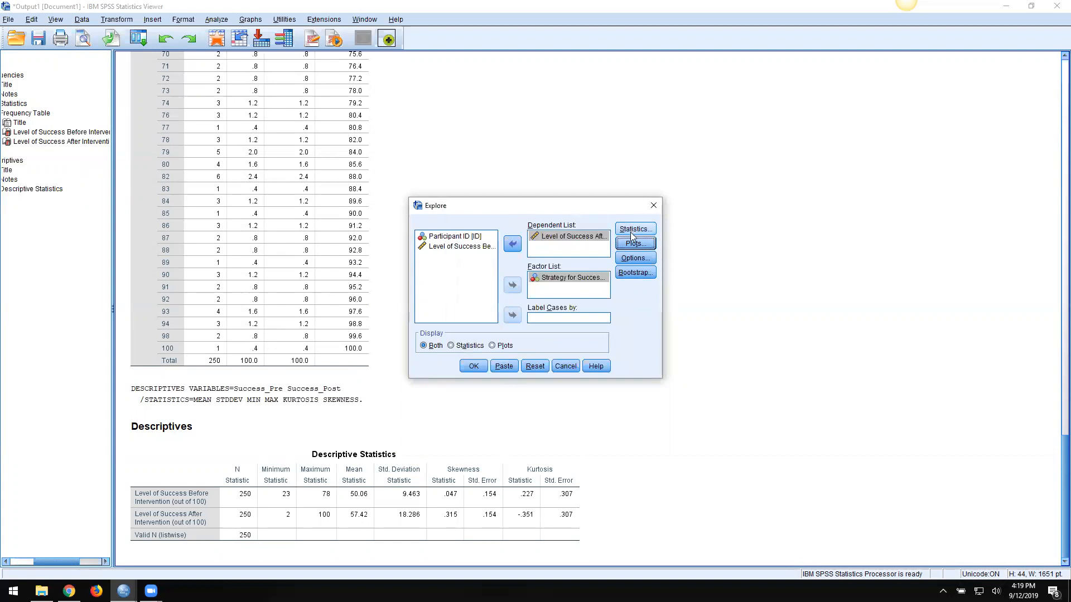
click(475, 366)
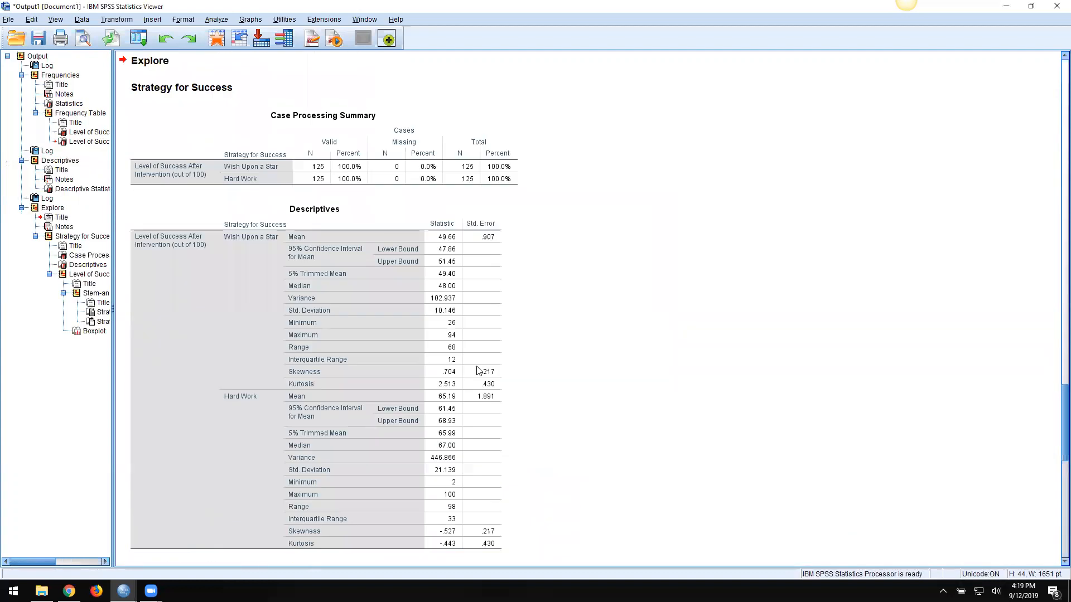
Examine the Explore output by strategy, from the case processing summary and descriptives through the stem-and-leaf plots to the boxplot
click(288, 169)
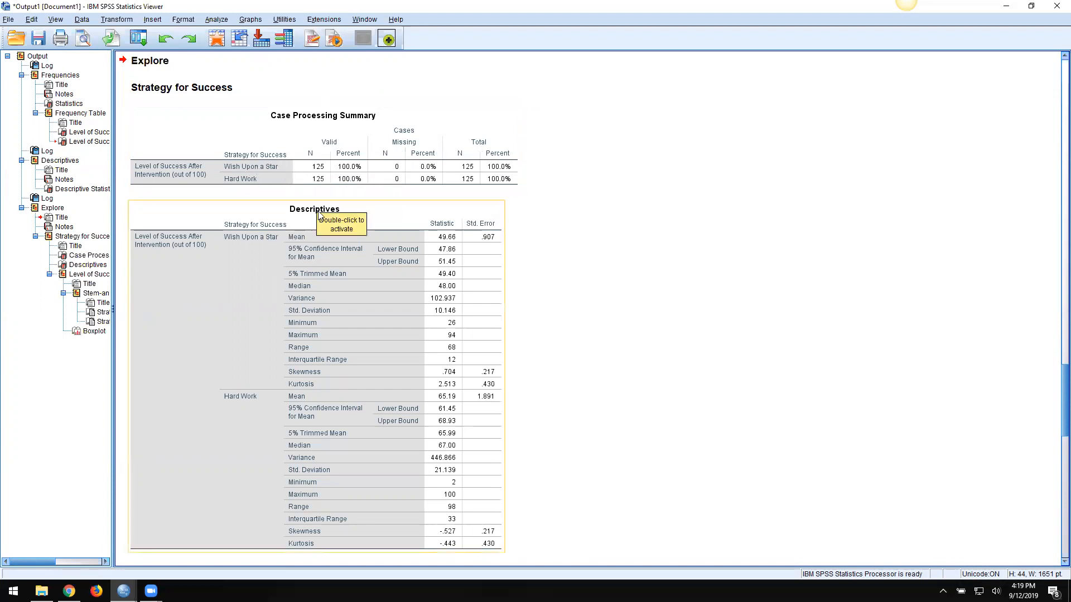
scroll(349, 211, down, 2)
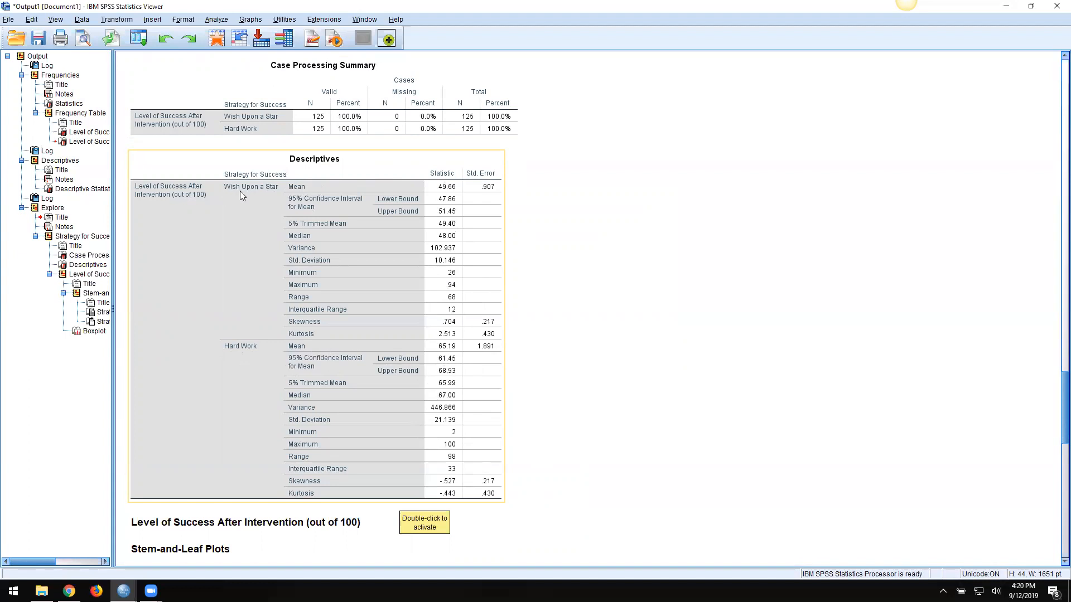
scroll(254, 395, down, 5)
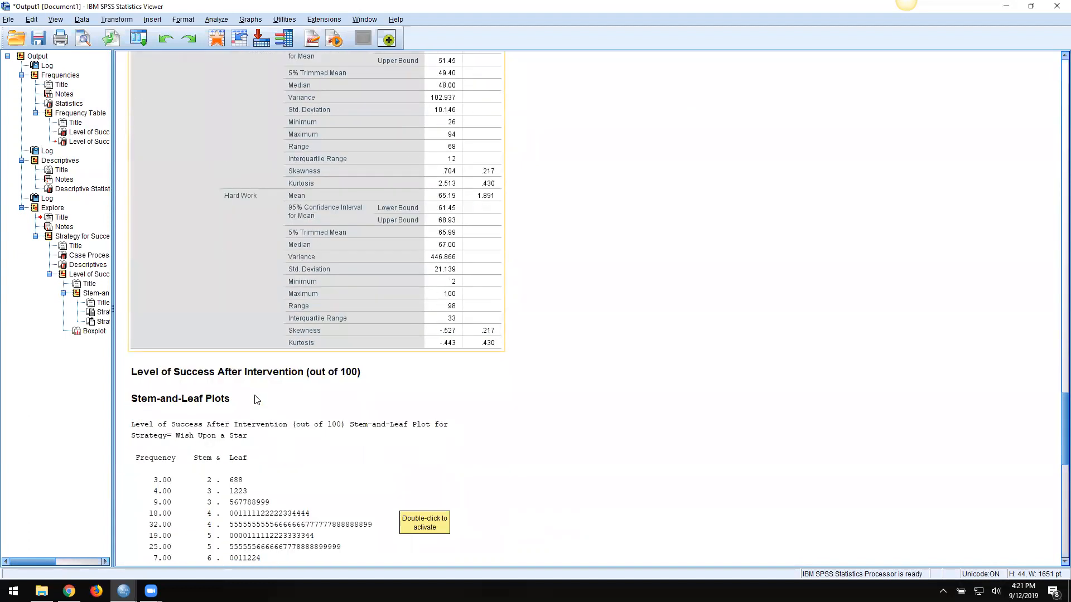
scroll(256, 399, down, 5)
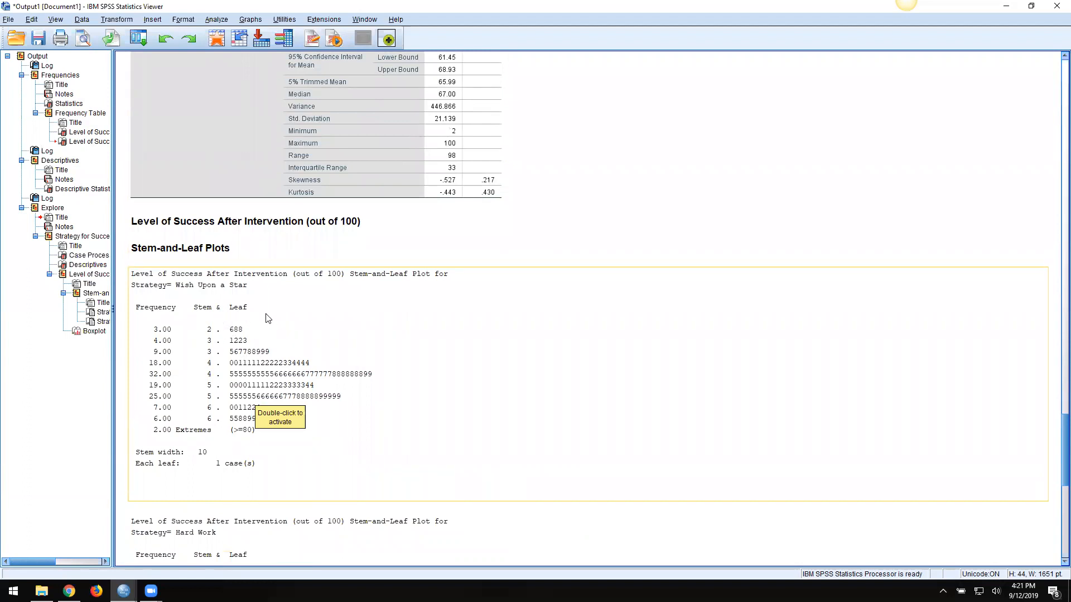
scroll(281, 378, down, 2)
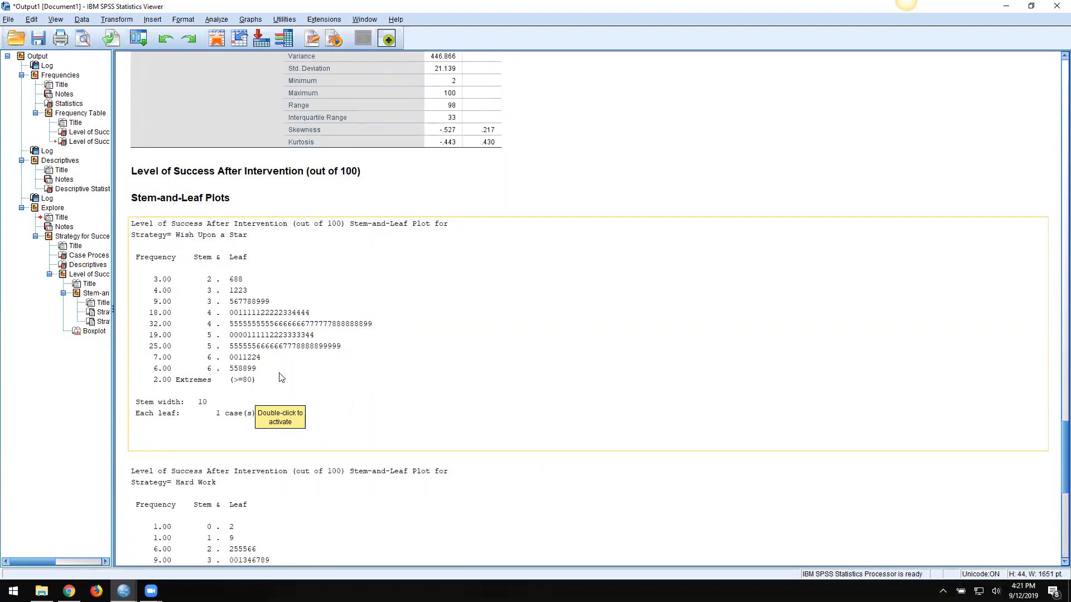
scroll(282, 378, down, 2)
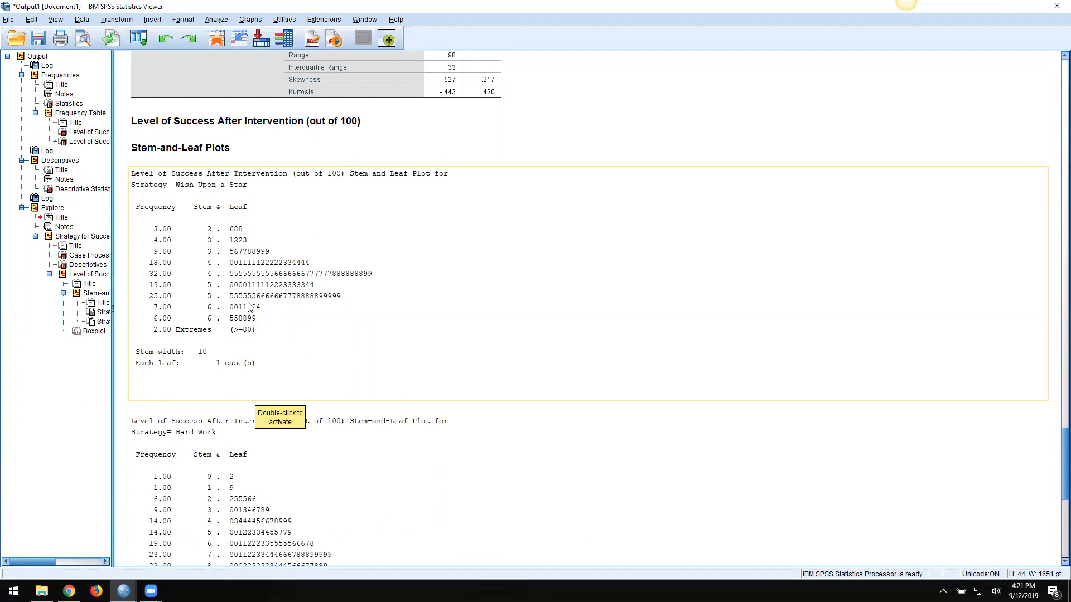
scroll(248, 313, down, 10)
scroll(247, 307, down, 6)
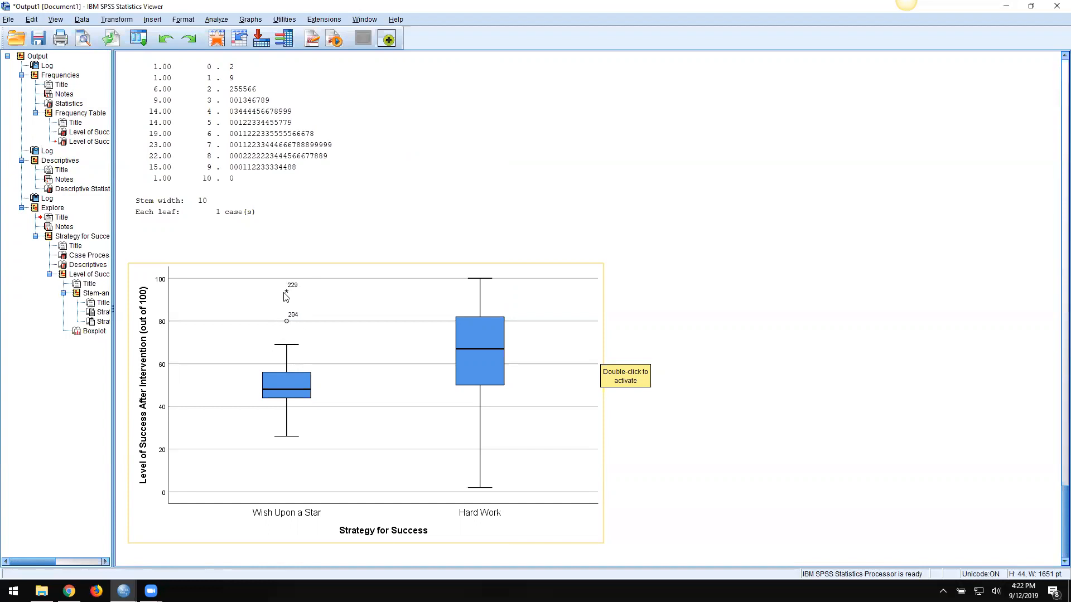
Review the output back up to the Frequencies statistics and close the output document without saving it
scroll(331, 426, up, 5)
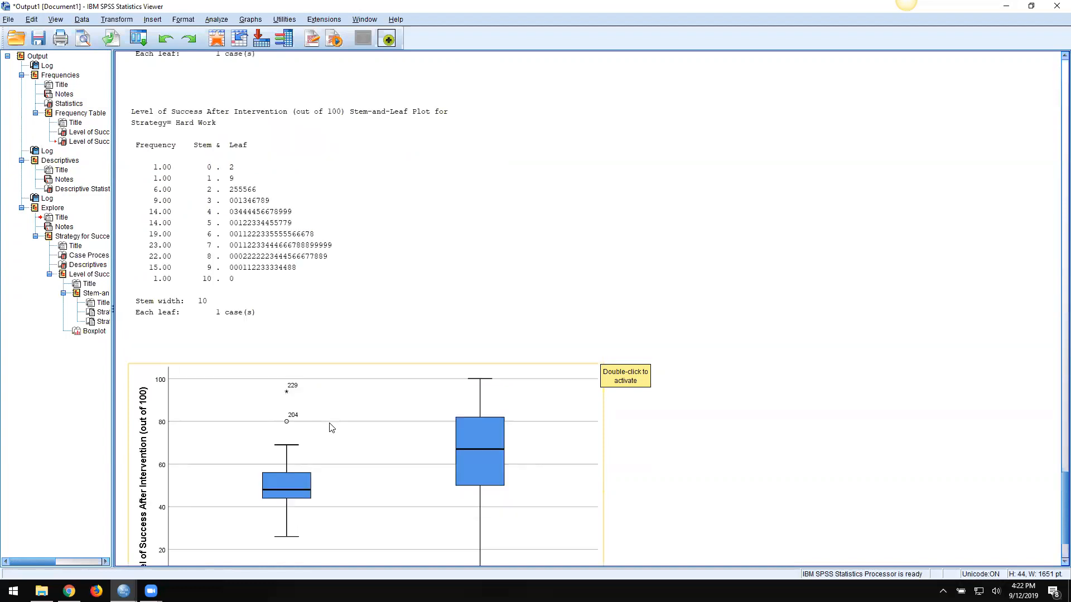
scroll(330, 423, up, 12)
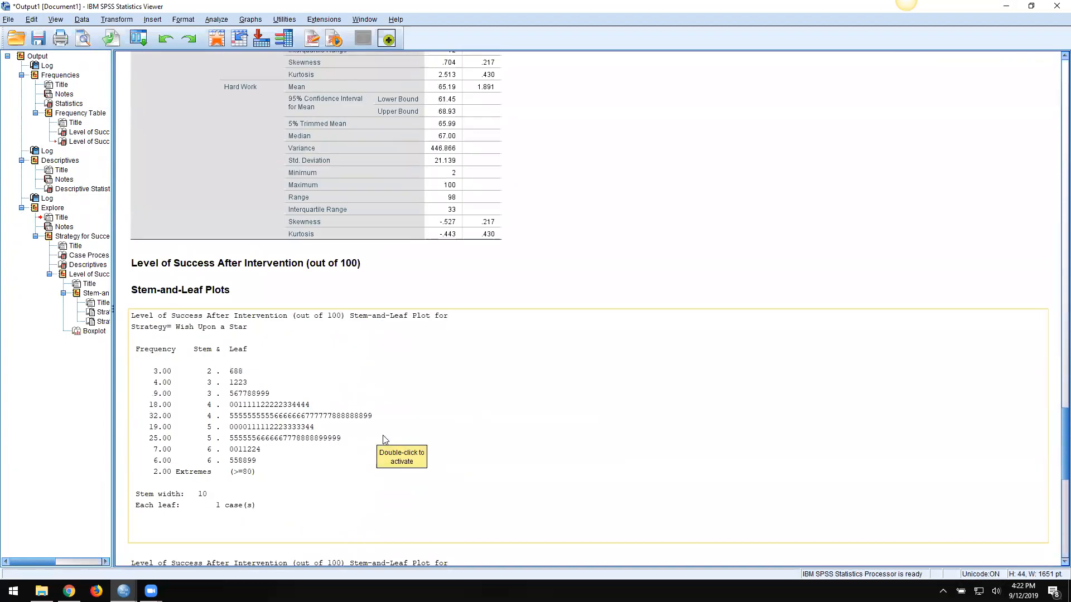
scroll(379, 439, up, 20)
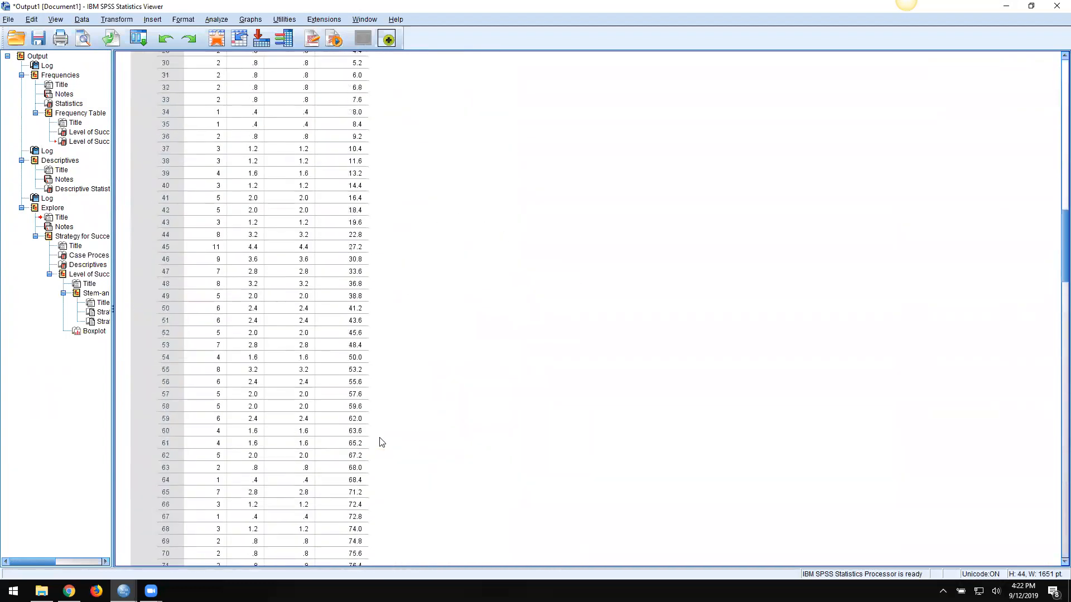
scroll(391, 464, up, 4)
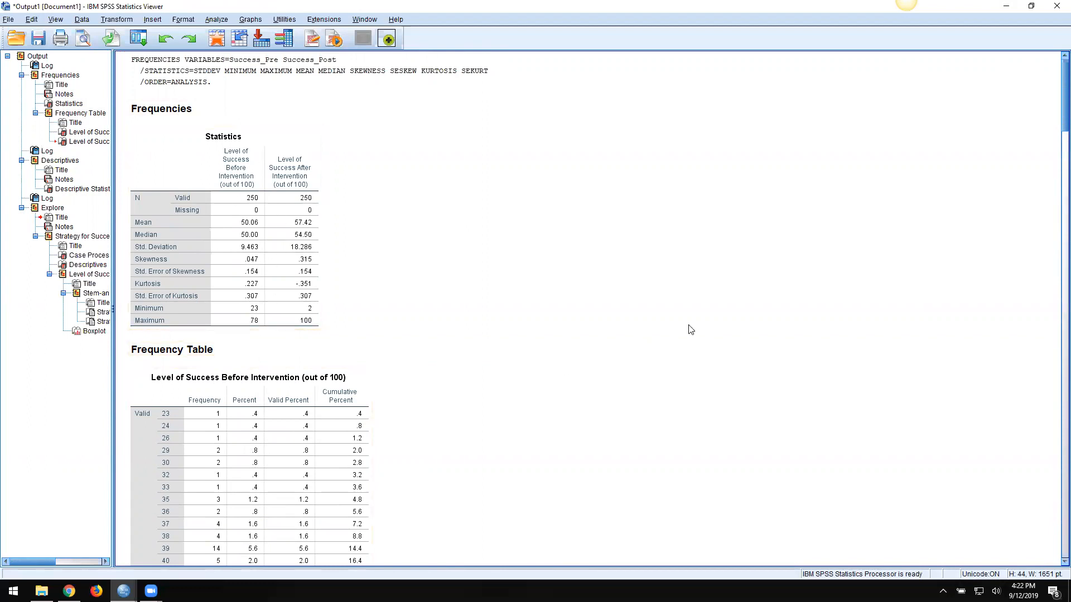
click(1056, 9)
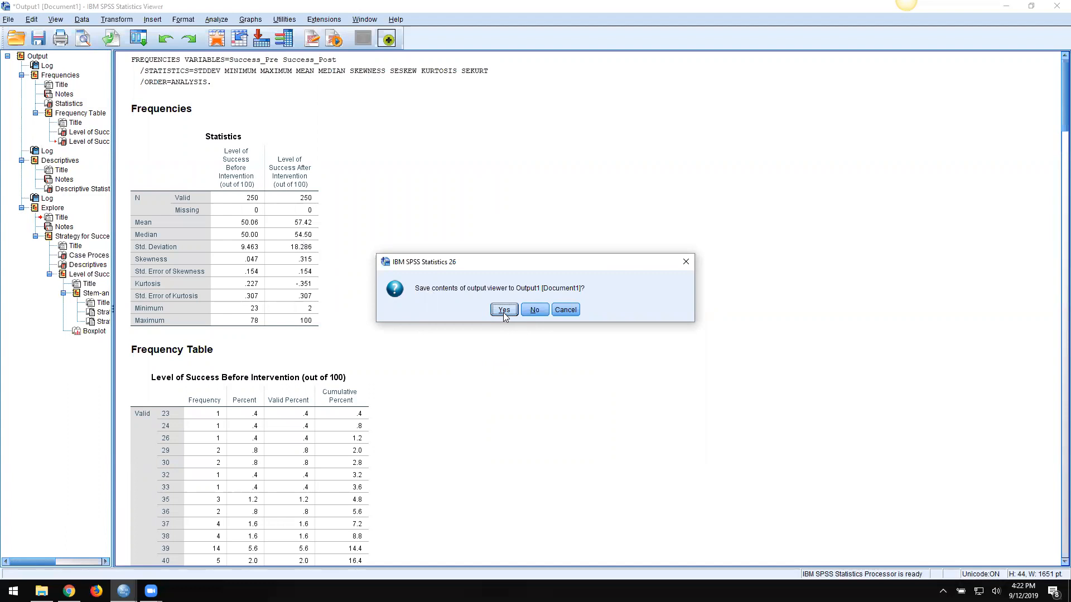
click(534, 310)
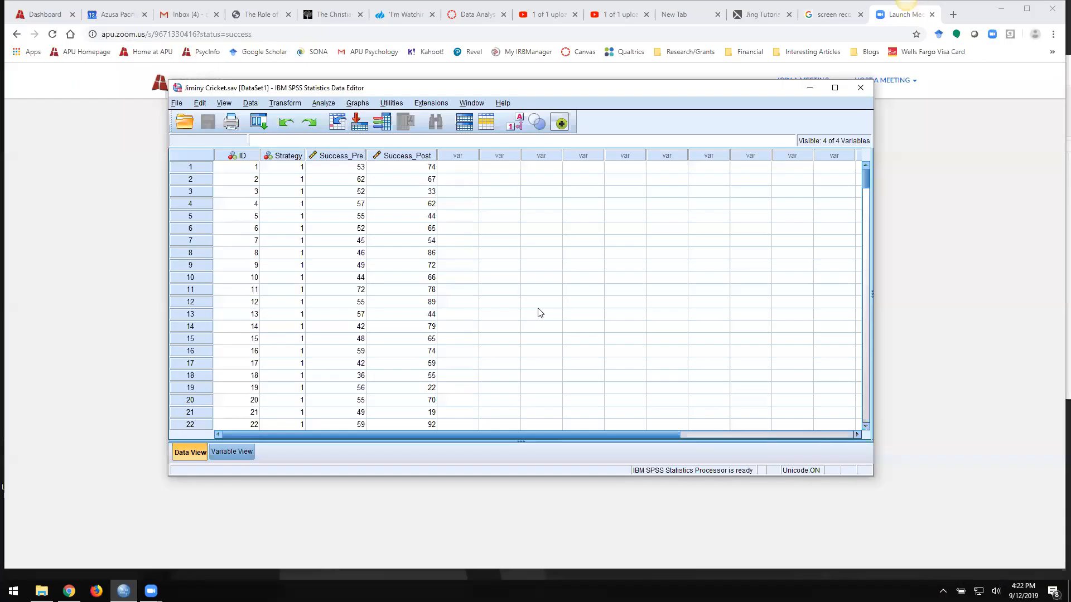